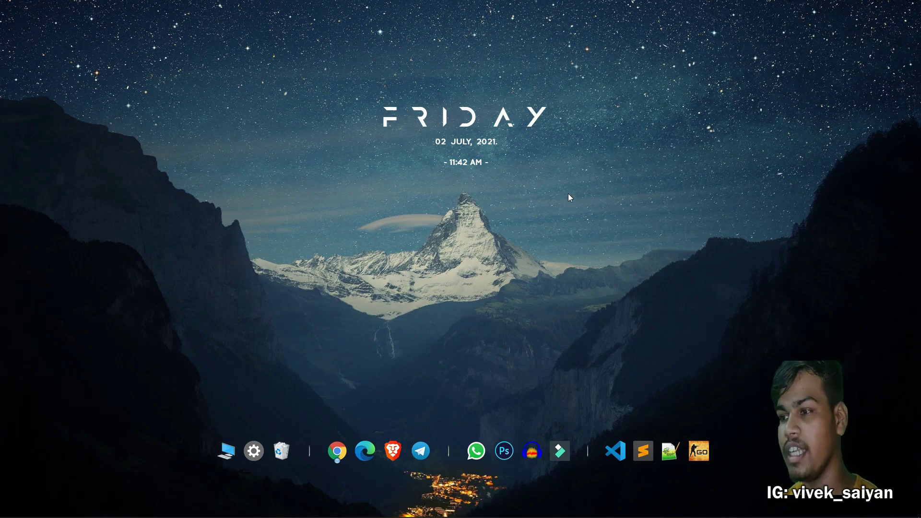
pyautogui.rightClick(568, 194)
pyautogui.click(595, 221)
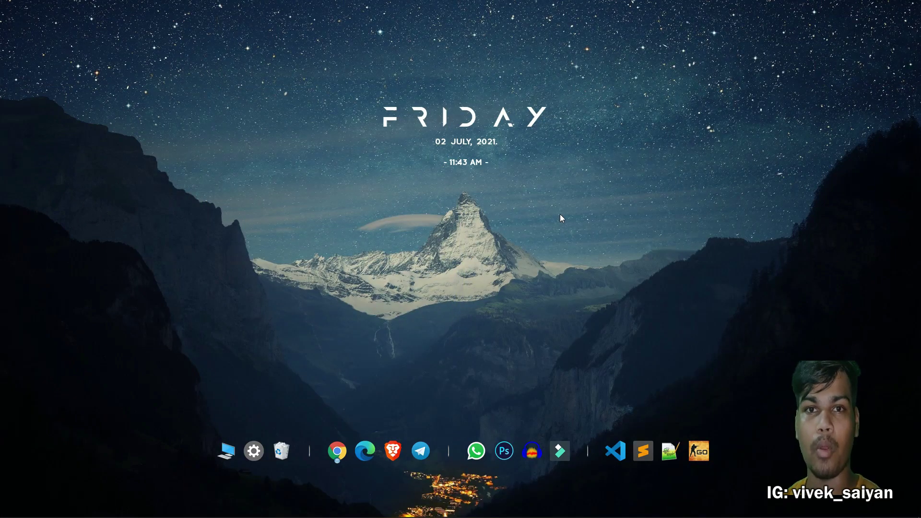
pyautogui.rightClick(589, 242)
pyautogui.click(589, 242)
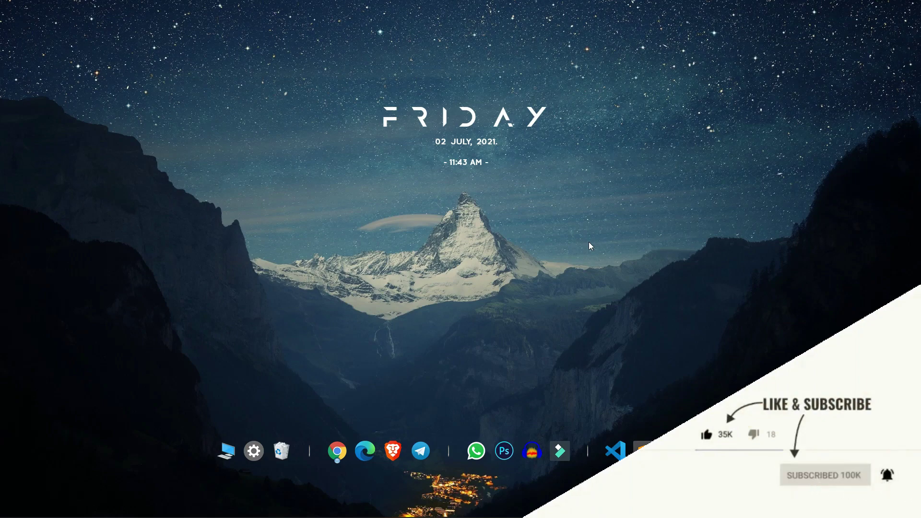
pyautogui.rightClick(608, 208)
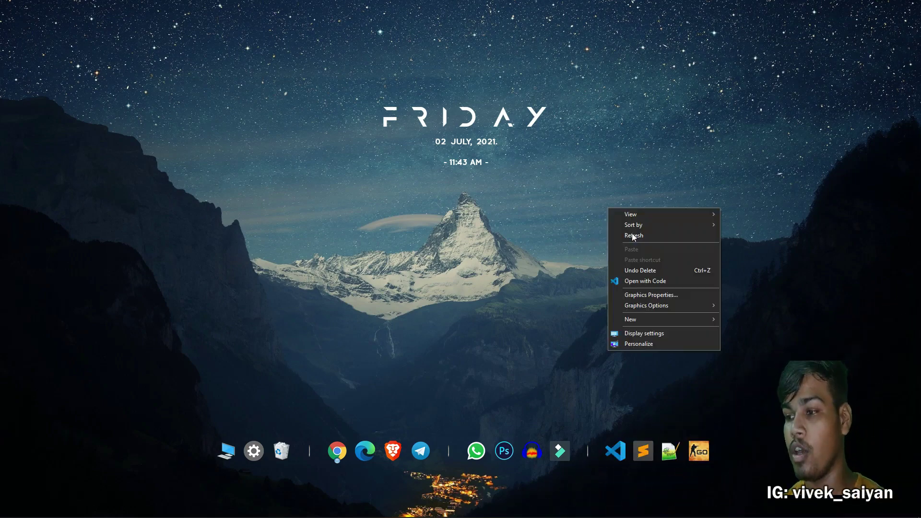
pyautogui.click(634, 235)
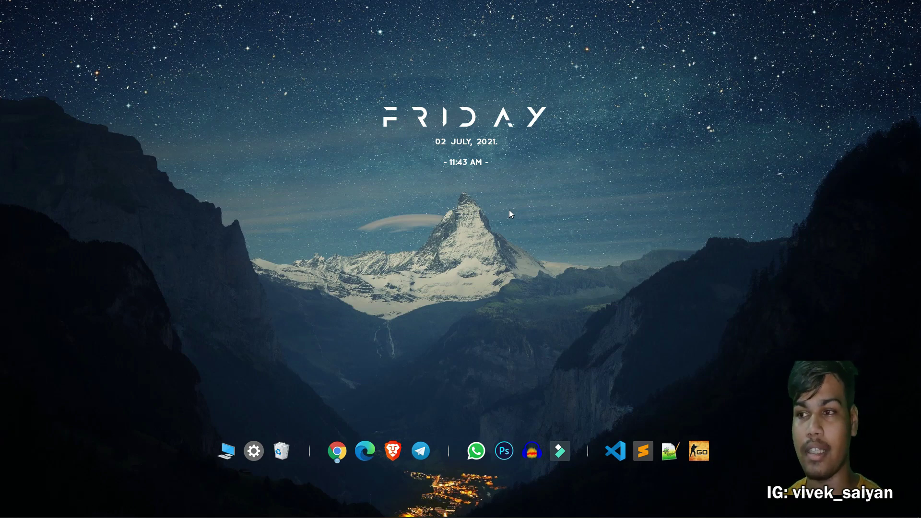
pyautogui.rightClick(521, 208)
pyautogui.click(546, 232)
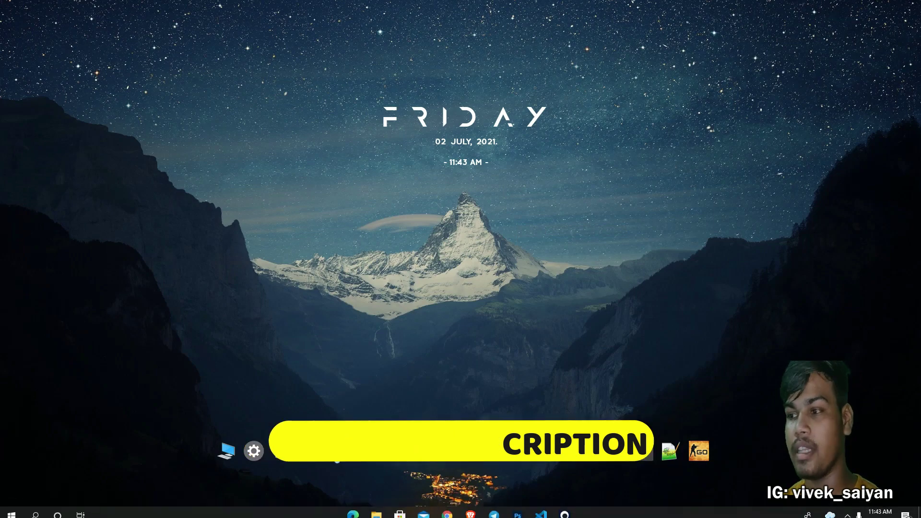
pyautogui.rightClick(559, 240)
pyautogui.click(595, 267)
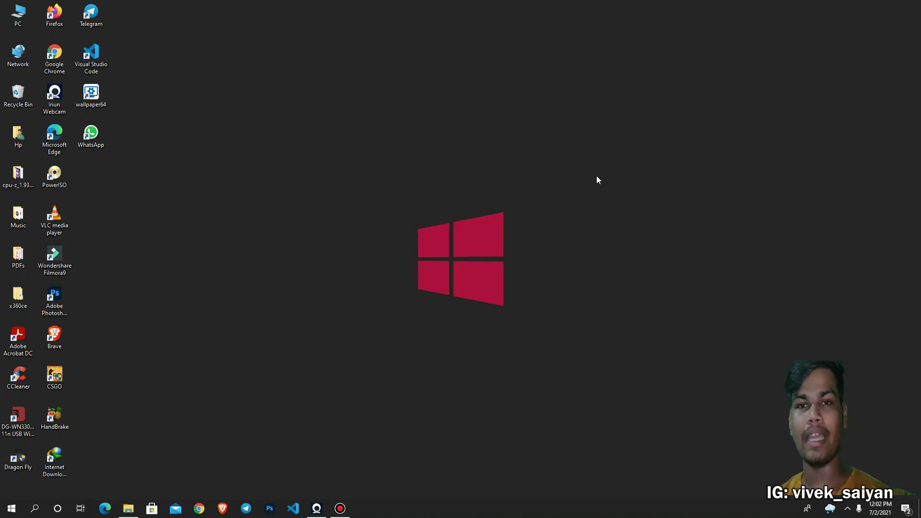
pyautogui.rightClick(526, 107)
pyautogui.click(560, 134)
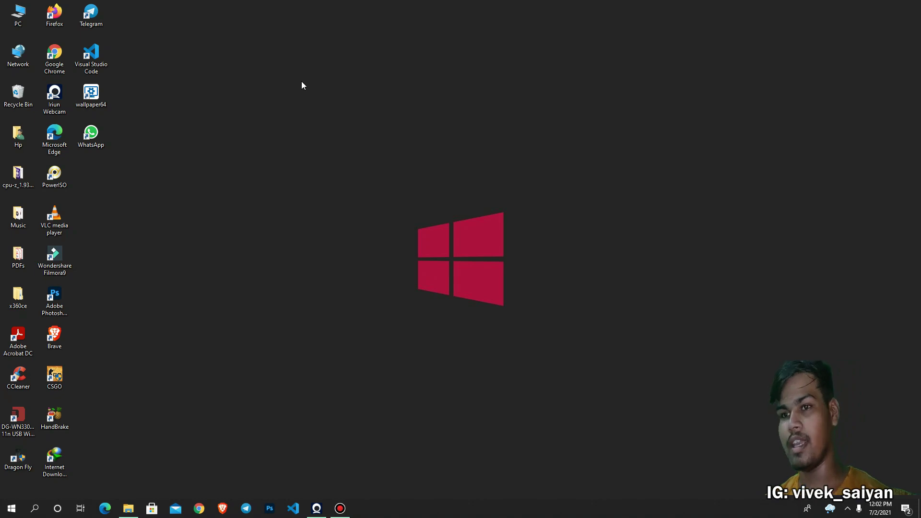
pyautogui.rightClick(348, 104)
pyautogui.click(375, 131)
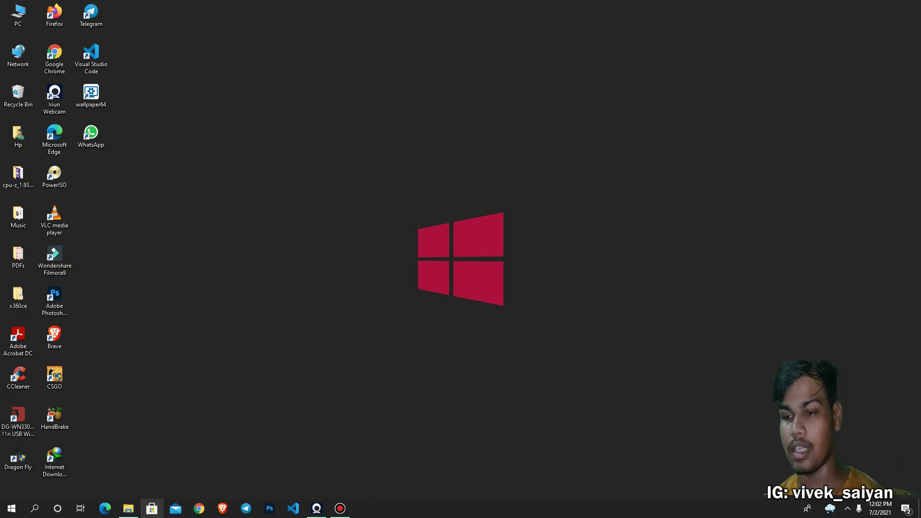
# - Open the extracted WinDesigner folder inside Downloads > Compressed in File Explorer
pyautogui.click(128, 509)
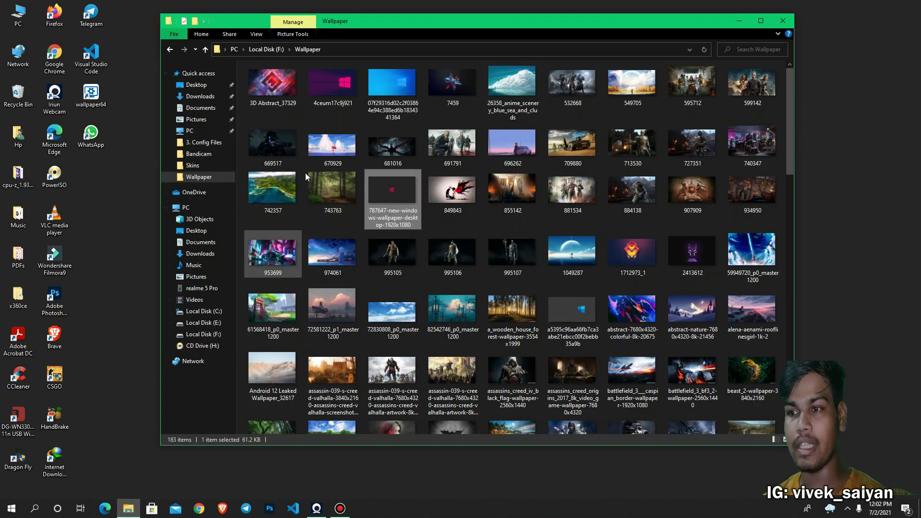
pyautogui.click(202, 97)
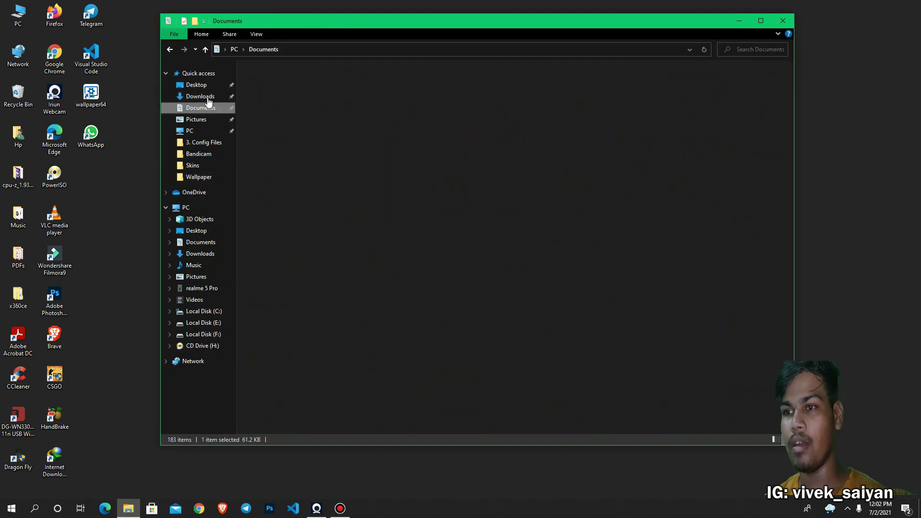
pyautogui.doubleClick(265, 111)
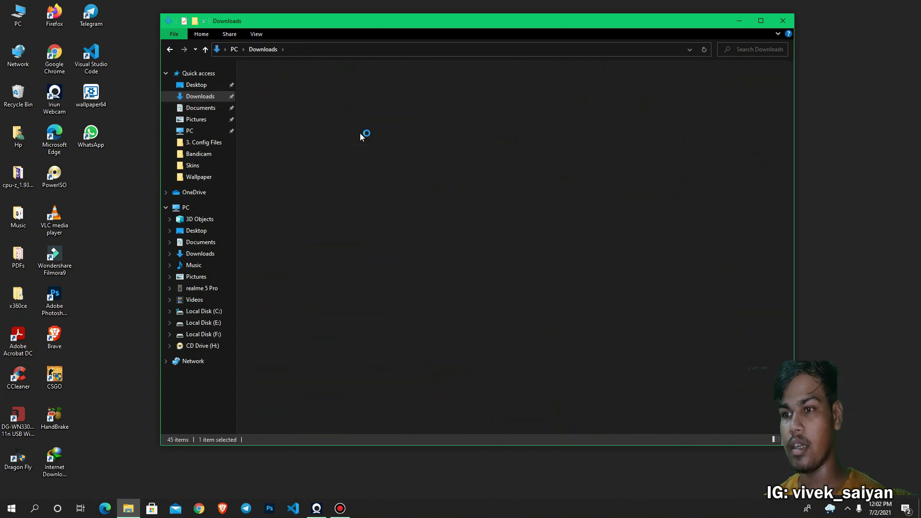
pyautogui.moveTo(361, 180); pyautogui.dragTo(331, 72)
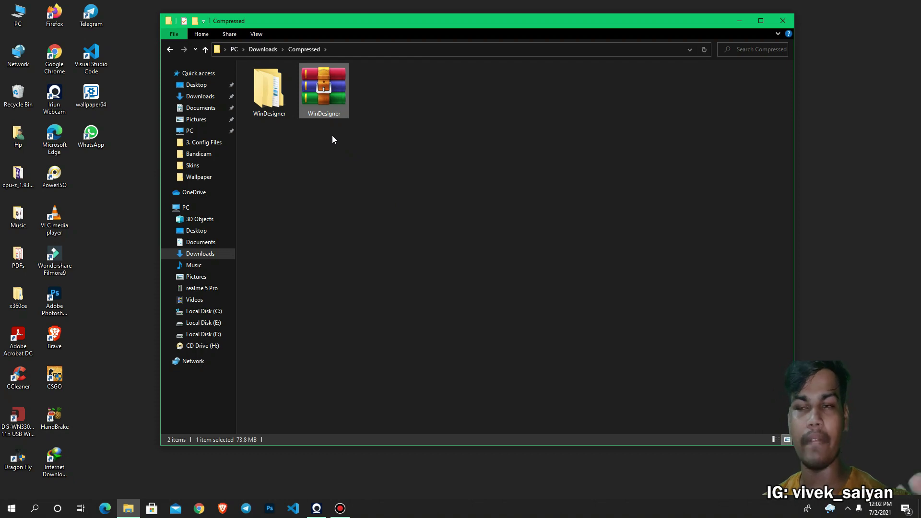
pyautogui.click(358, 142)
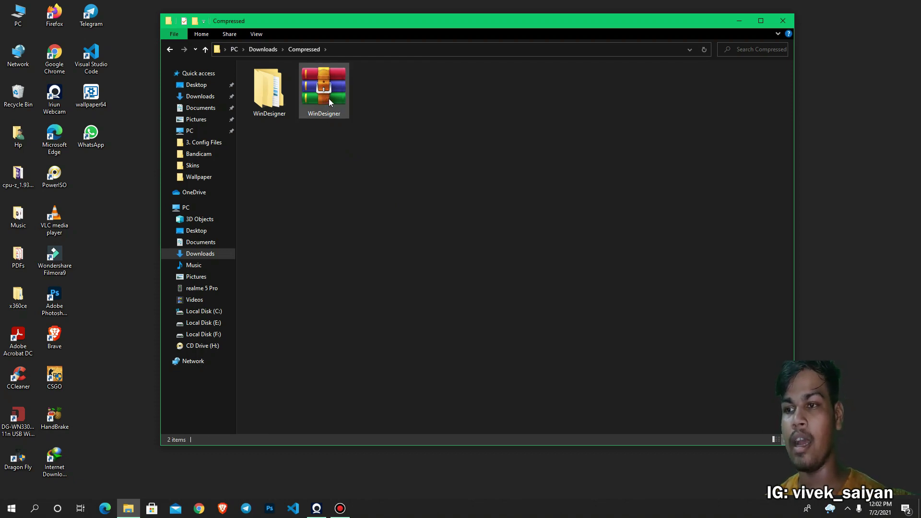
pyautogui.doubleClick(268, 91)
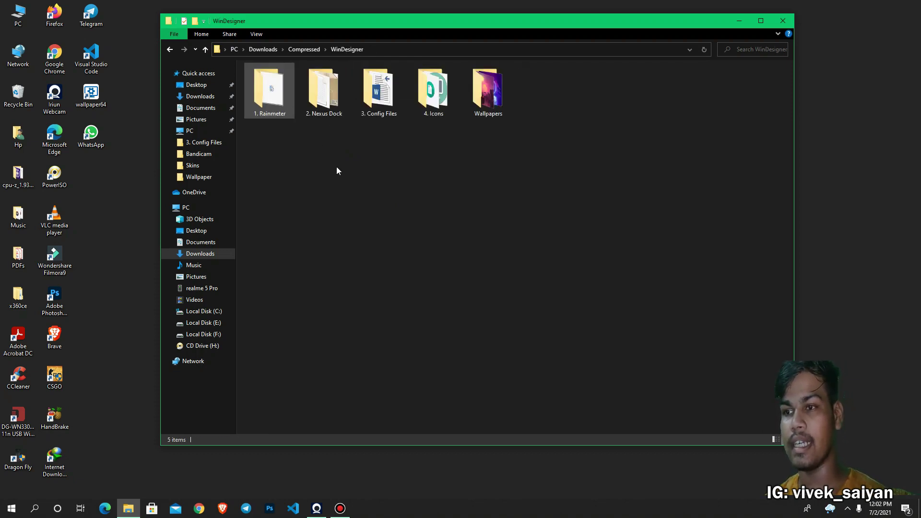
pyautogui.moveTo(528, 189); pyautogui.dragTo(240, 63)
pyautogui.click(321, 171)
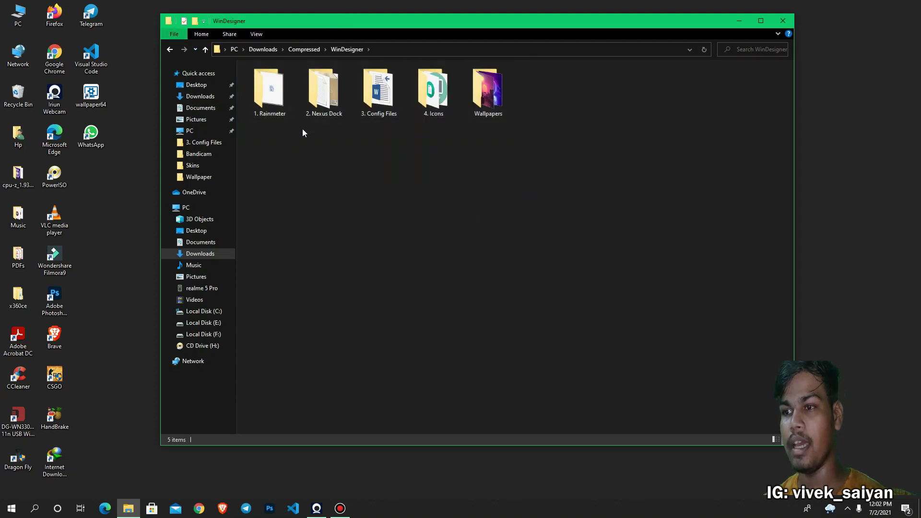
# - Set the "Wallpaper mountains" image from the Wallpapers folder as the desktop background and refresh the desktop
pyautogui.doubleClick(495, 114)
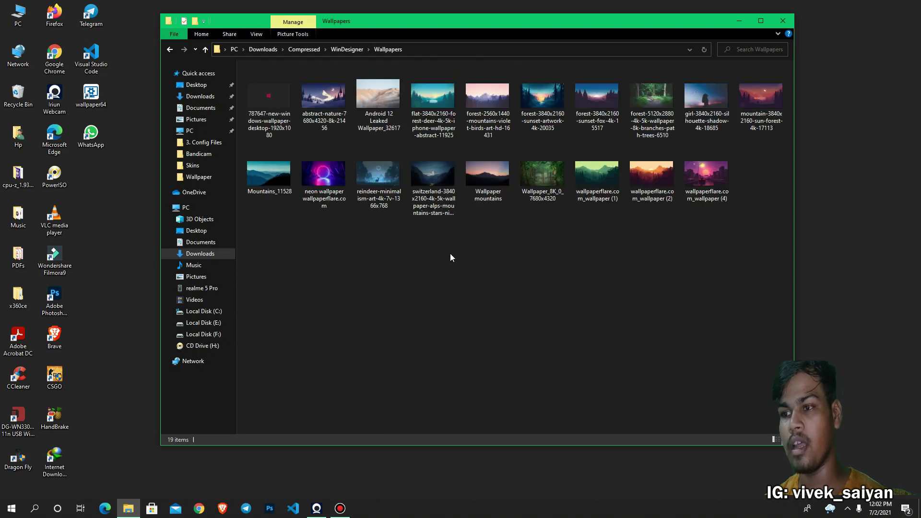
pyautogui.click(499, 170)
pyautogui.rightClick(501, 173)
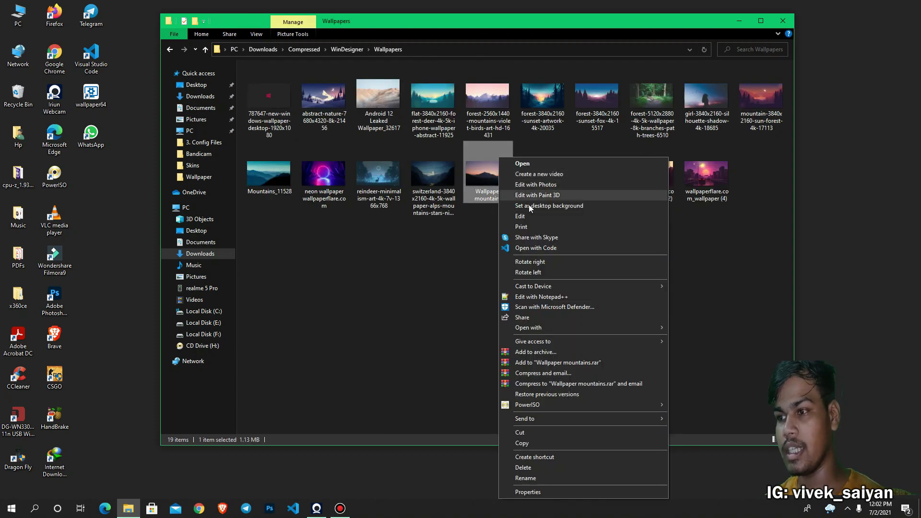
pyautogui.click(529, 206)
pyautogui.click(739, 20)
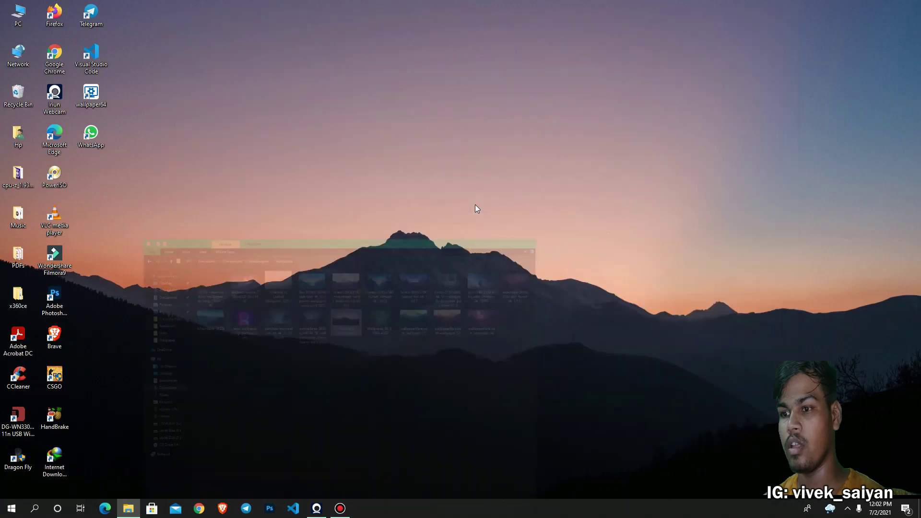
pyautogui.rightClick(490, 135)
pyautogui.click(513, 161)
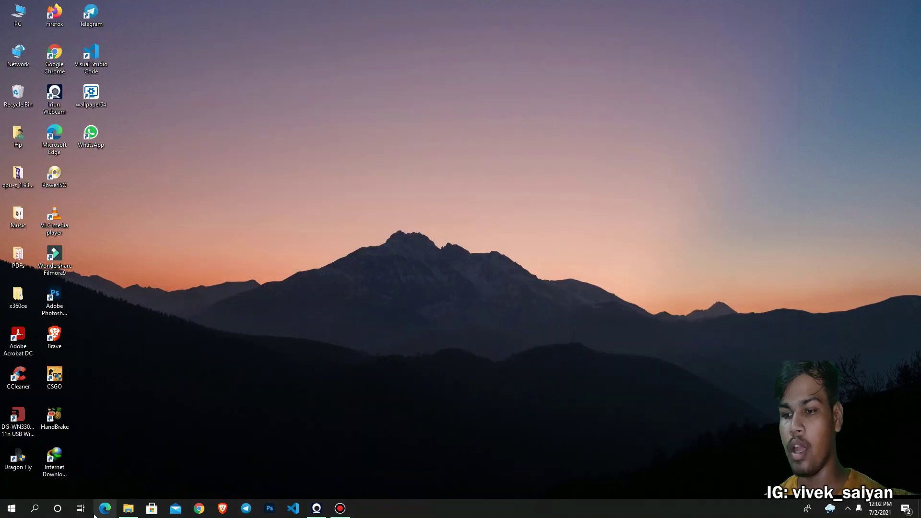
# - Launch the Rainmeter-4.3.1 installer from WinDesigner's 1. Rainmeter folder and accept the preselected setup language
pyautogui.click(129, 509)
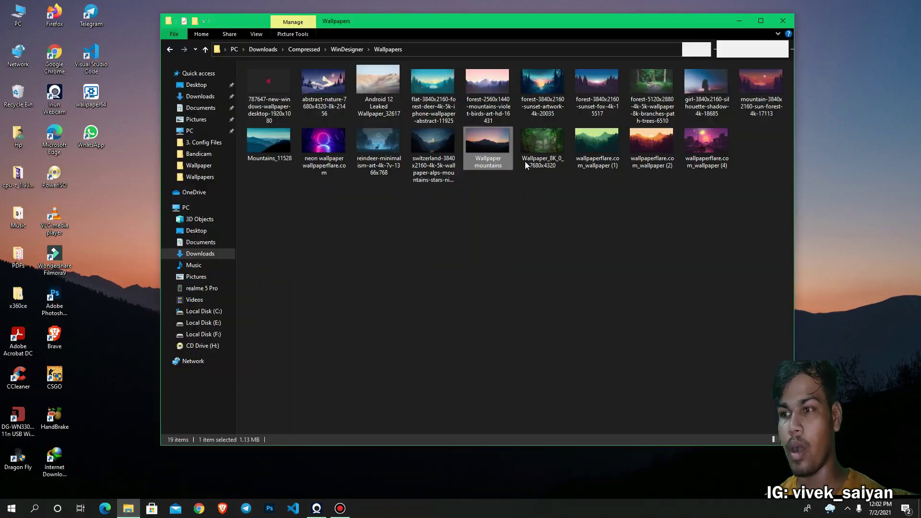
pyautogui.click(340, 49)
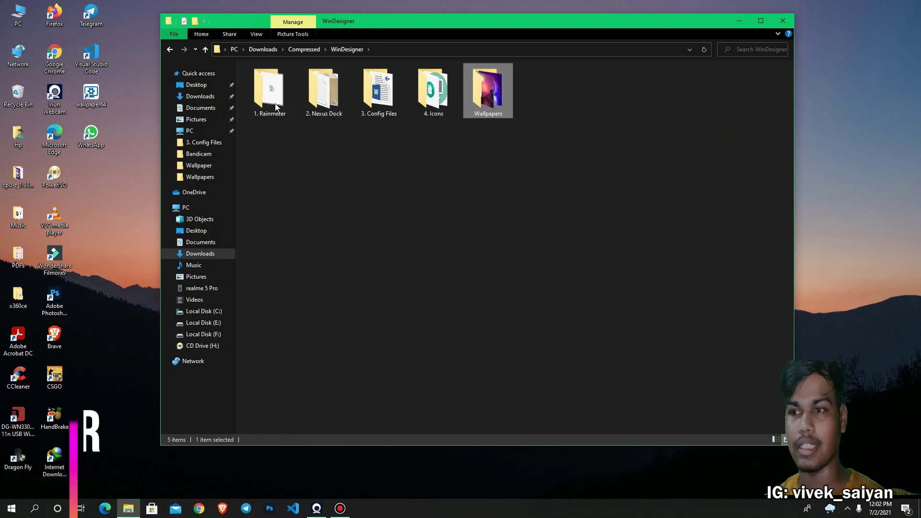
pyautogui.doubleClick(276, 107)
pyautogui.click(269, 79)
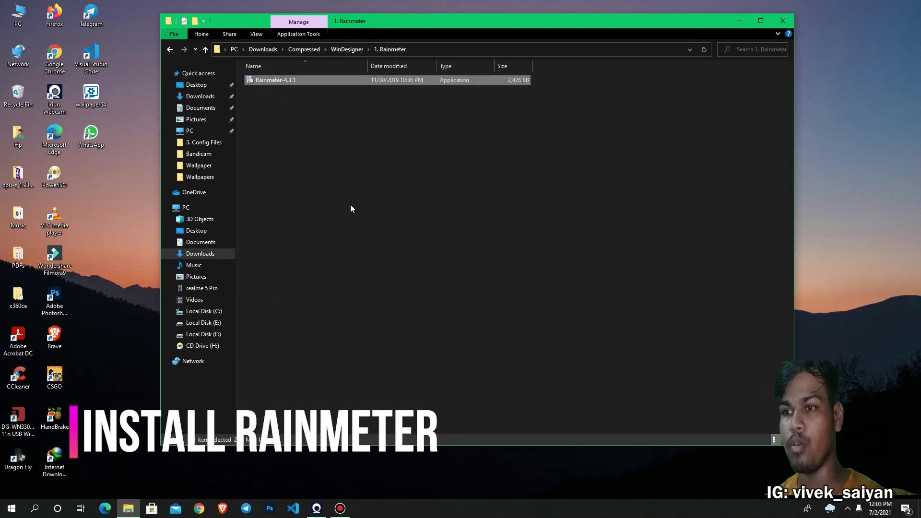
pyautogui.press('Return')
pyautogui.click(464, 275)
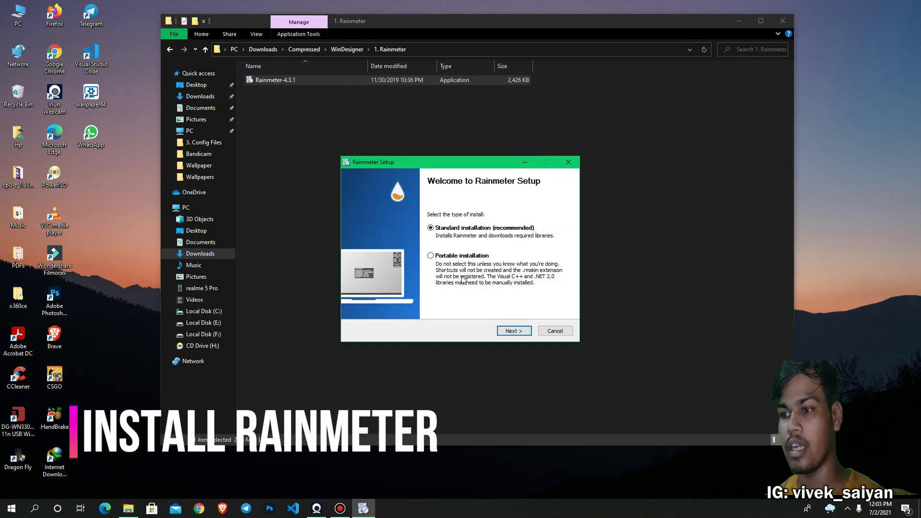
# - Install Rainmeter as a standard 64-bit installation in C:\Program Files\Rainmeter with launch on startup, and run it when setup closes
pyautogui.click(509, 331)
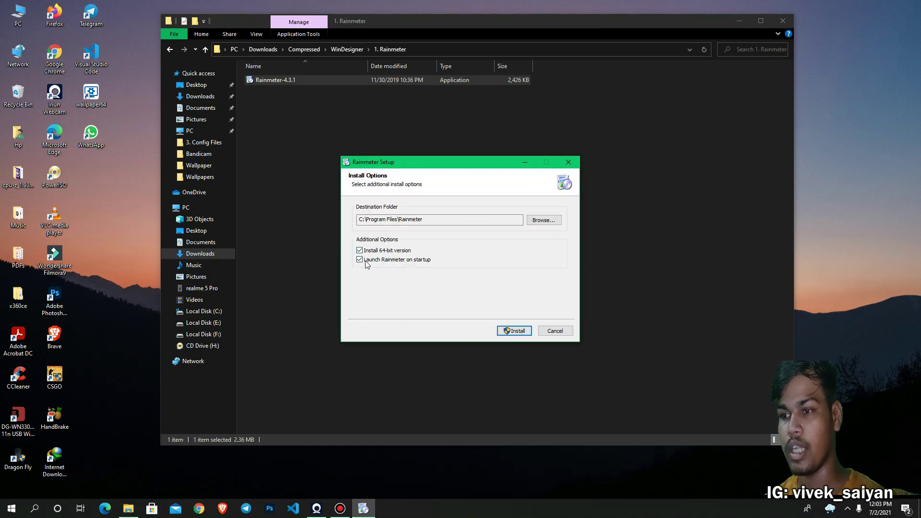
pyautogui.click(513, 332)
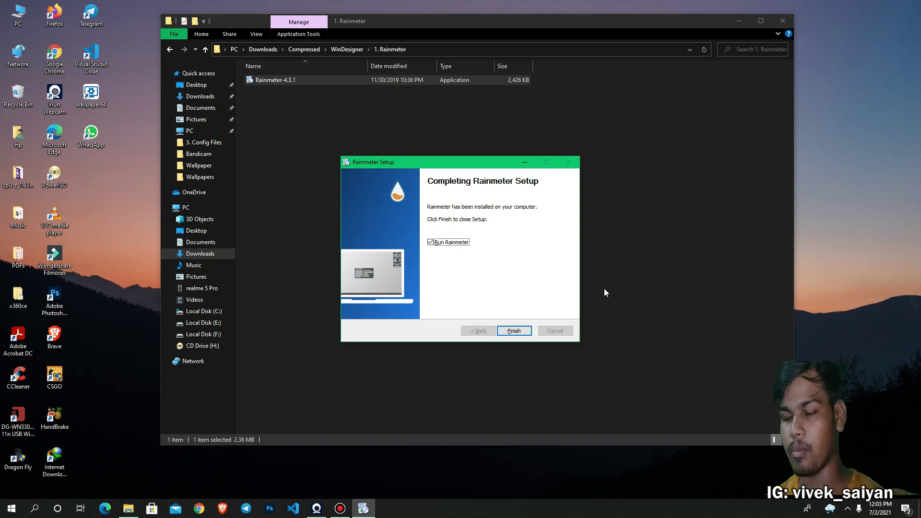
pyautogui.click(518, 331)
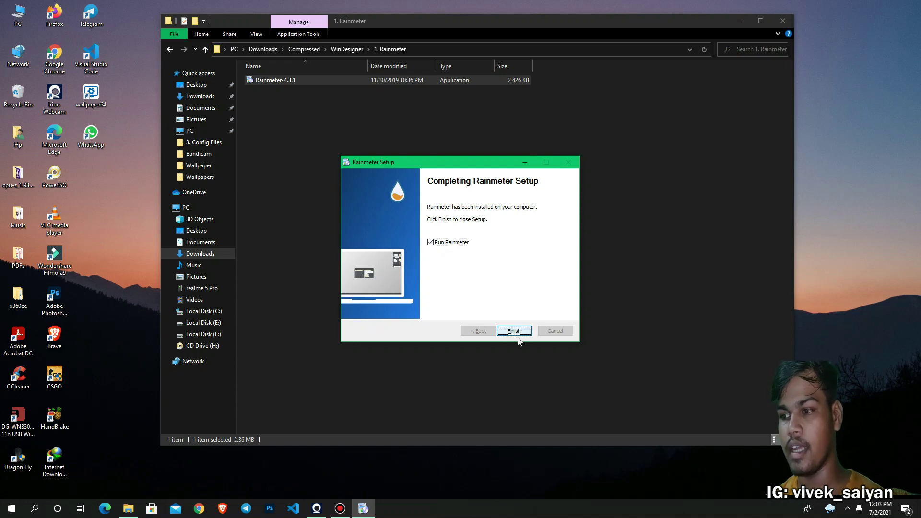
pyautogui.click(515, 335)
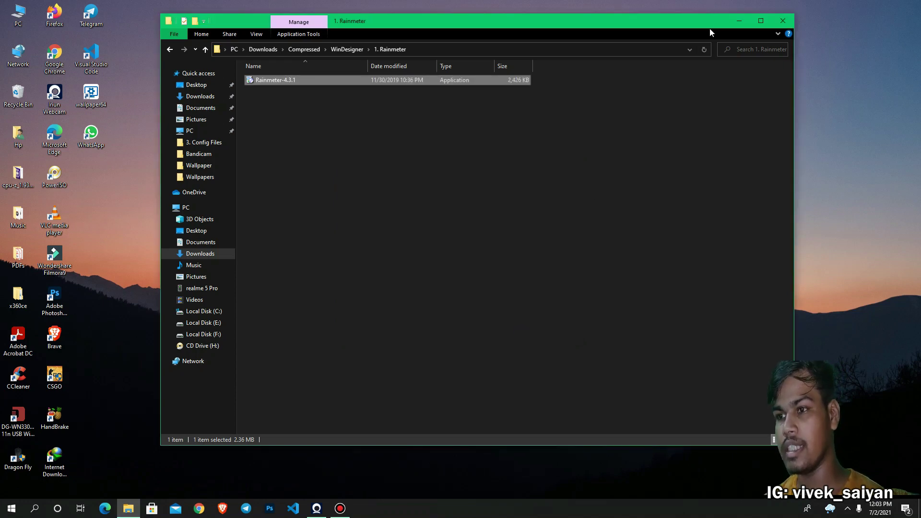
# - Minimize the file window and refresh the desktop to examine the default Rainmeter skins
pyautogui.click(739, 21)
pyautogui.rightClick(482, 218)
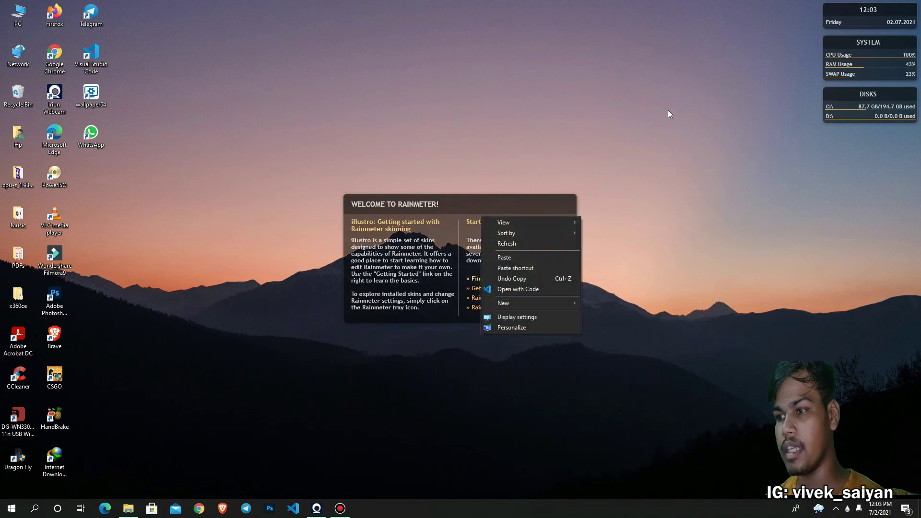
pyautogui.click(670, 113)
pyautogui.rightClick(667, 108)
pyautogui.click(681, 134)
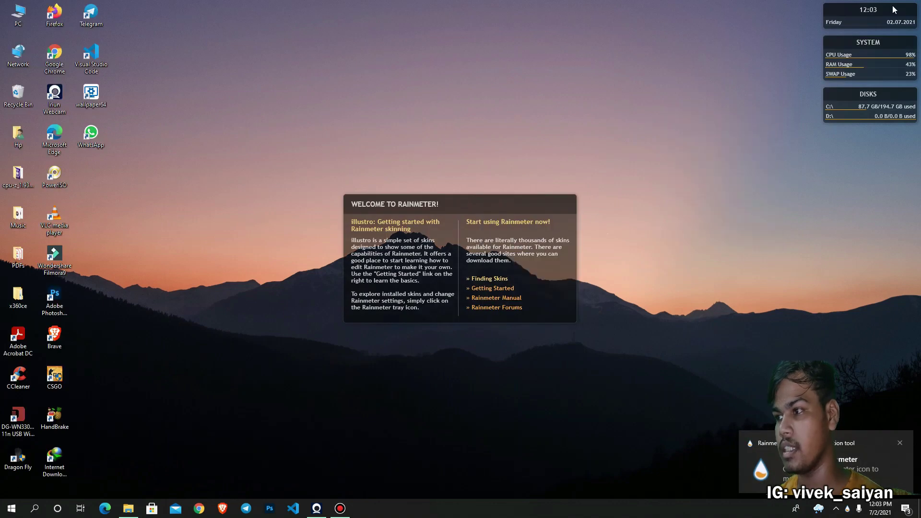
# - Return to the WinDesigner folder in File Explorer and open its 2. Nexus Dock folder
pyautogui.click(128, 508)
pyautogui.click(347, 49)
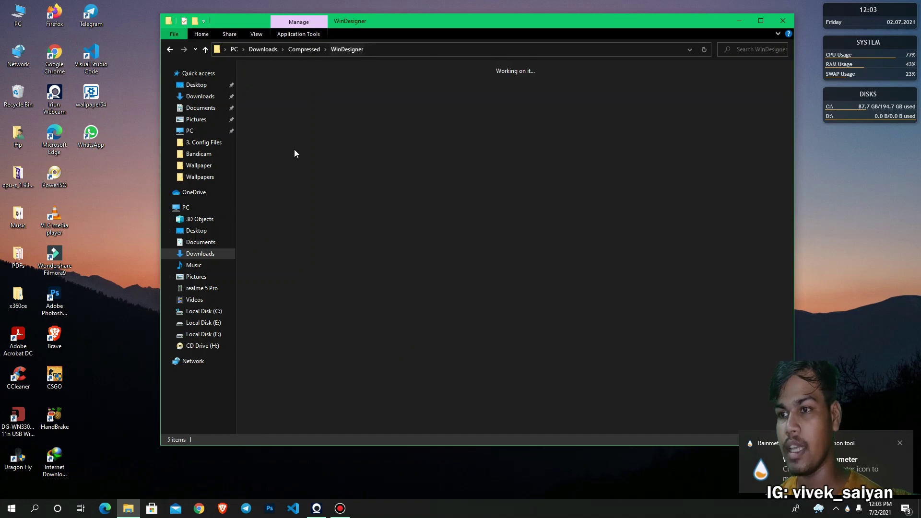
pyautogui.doubleClick(308, 91)
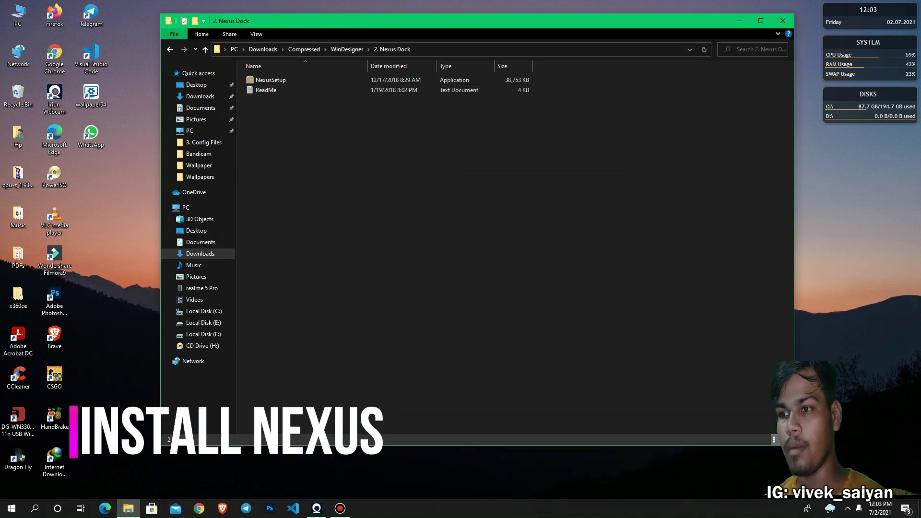
pyautogui.click(340, 50)
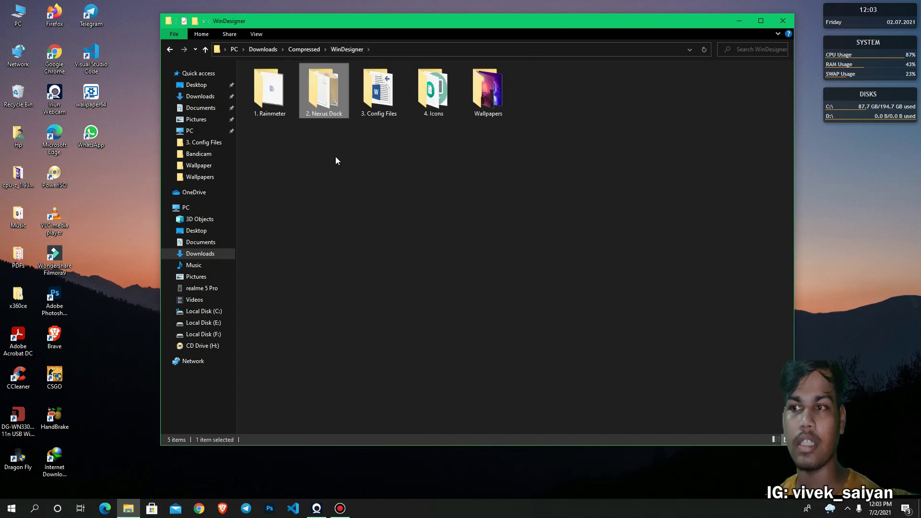
pyautogui.doubleClick(331, 100)
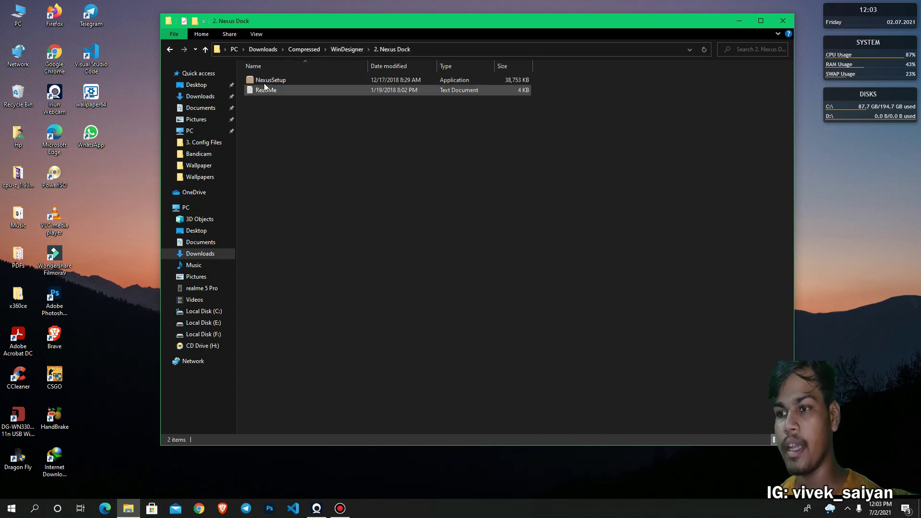
# - Install Nexus from NexusSetup in English, accepting the license and the folder C:\Program Files (x86)\Winstep, and launch it when setup finishes
pyautogui.doubleClick(306, 80)
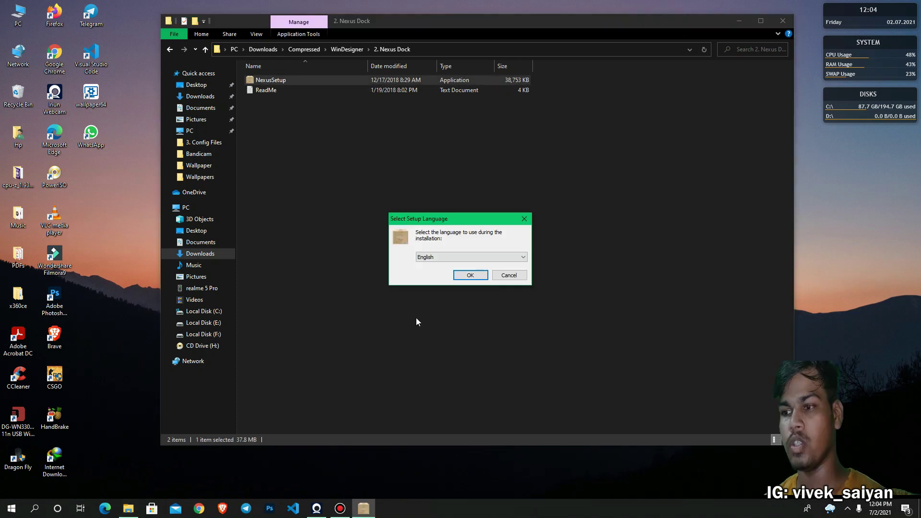
pyautogui.click(464, 279)
pyautogui.click(523, 333)
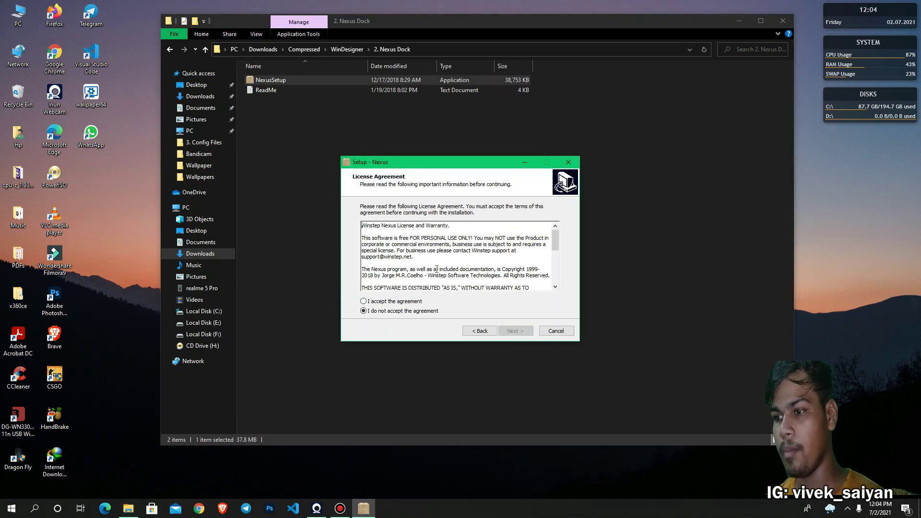
pyautogui.click(371, 302)
pyautogui.click(515, 331)
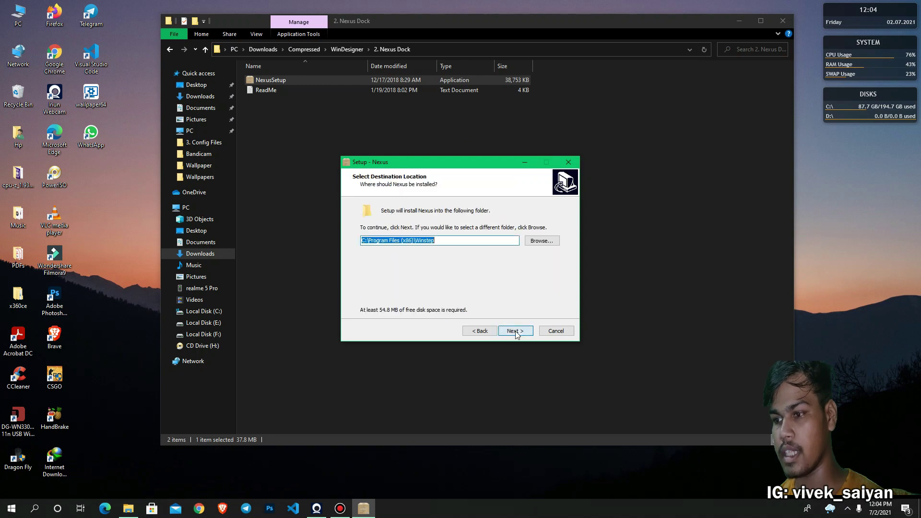
pyautogui.press('Return')
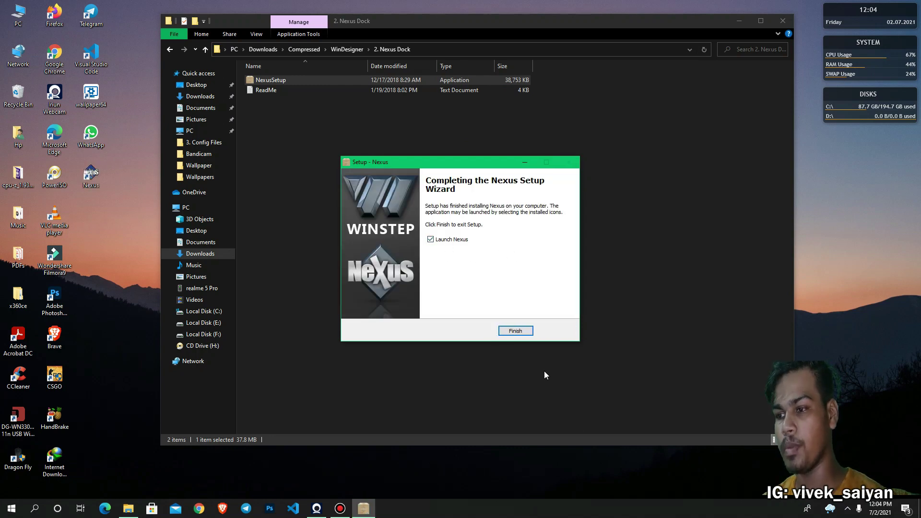
pyautogui.click(523, 335)
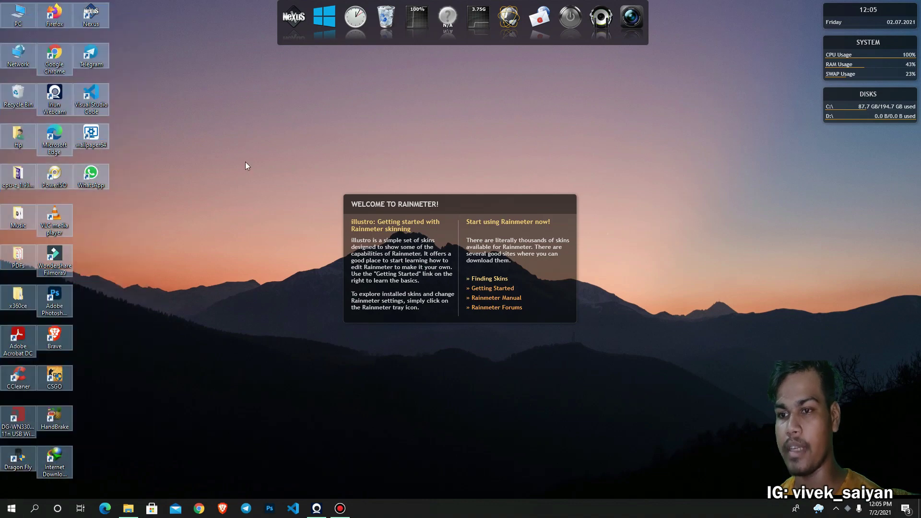
# - Hide all desktop icons
pyautogui.rightClick(229, 116)
pyautogui.moveTo(260, 121)
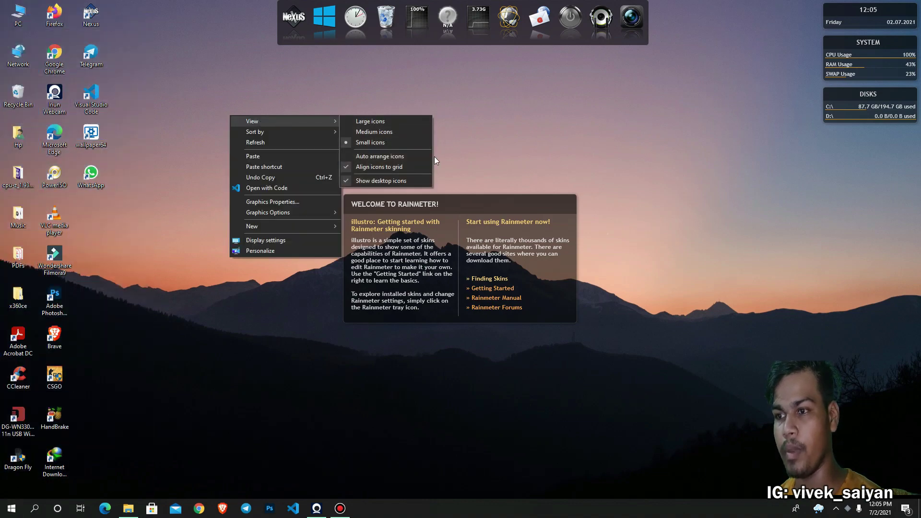
pyautogui.click(397, 184)
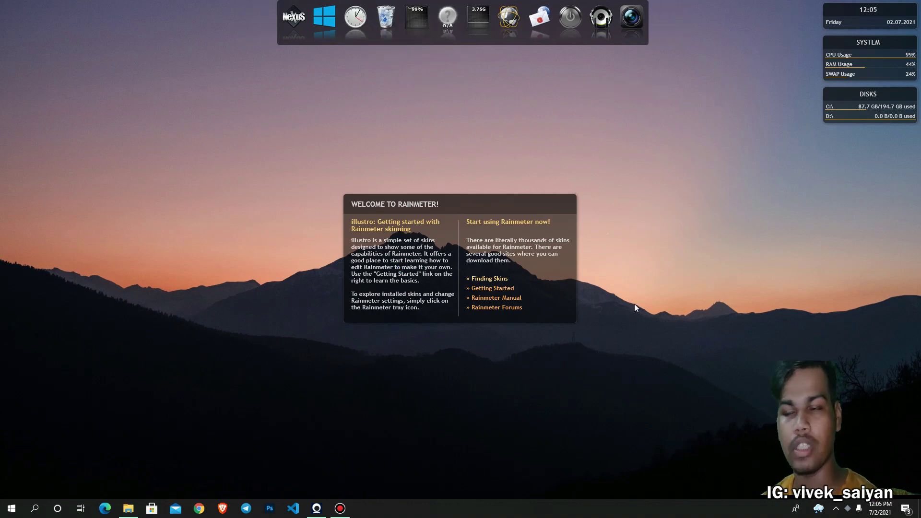
# - Unload the illustro Welcome, clock, System and disks skins from the desktop, and refresh it
pyautogui.rightClick(521, 256)
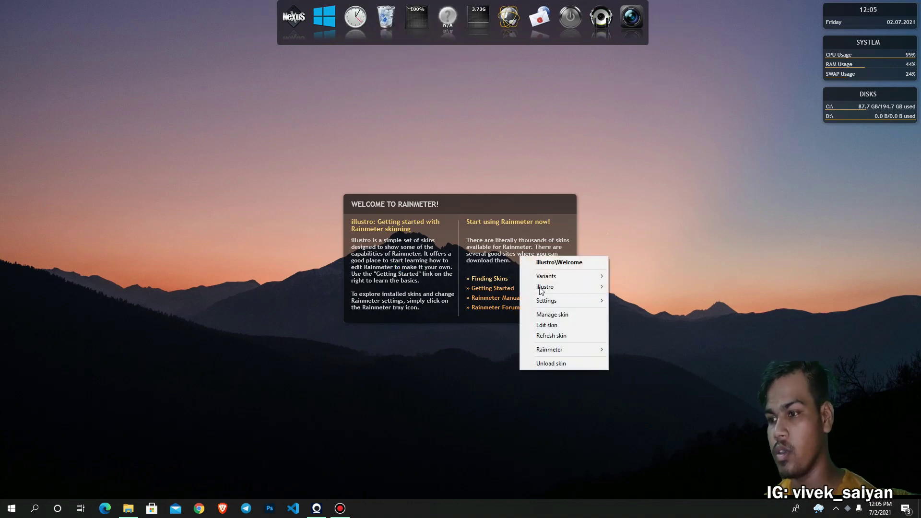
pyautogui.click(563, 366)
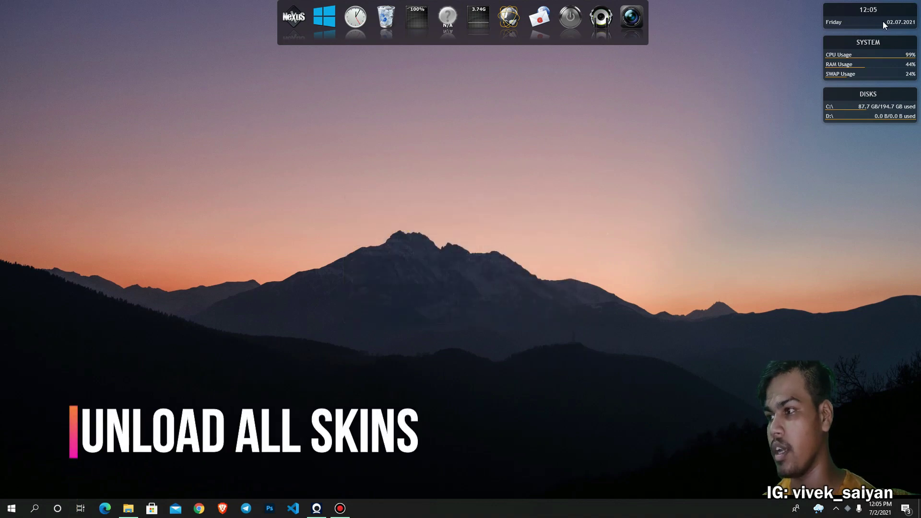
pyautogui.rightClick(904, 22)
pyautogui.click(875, 128)
pyautogui.rightClick(879, 61)
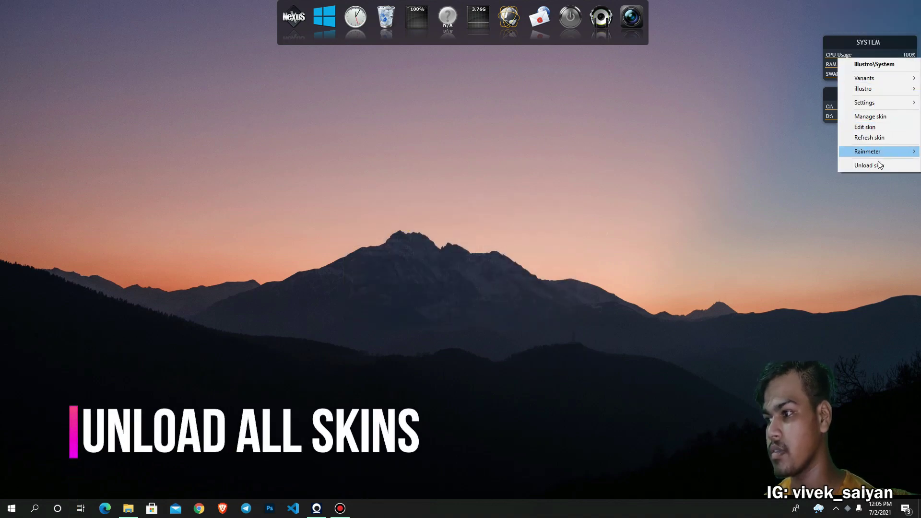
pyautogui.click(870, 165)
pyautogui.rightClick(873, 100)
pyautogui.click(873, 203)
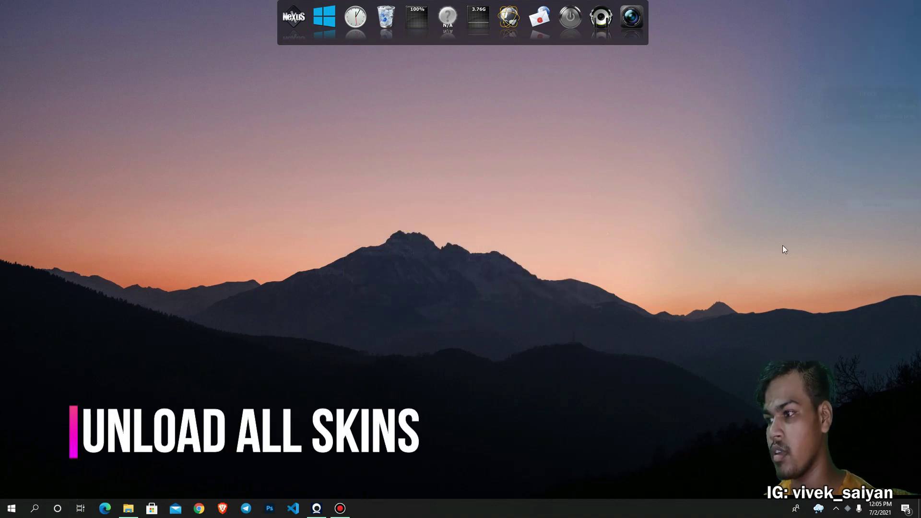
pyautogui.rightClick(402, 197)
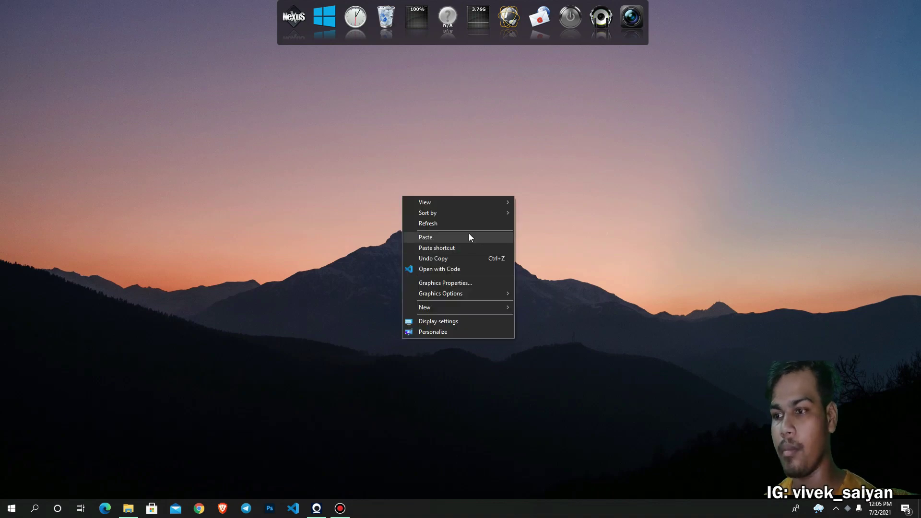
pyautogui.click(462, 226)
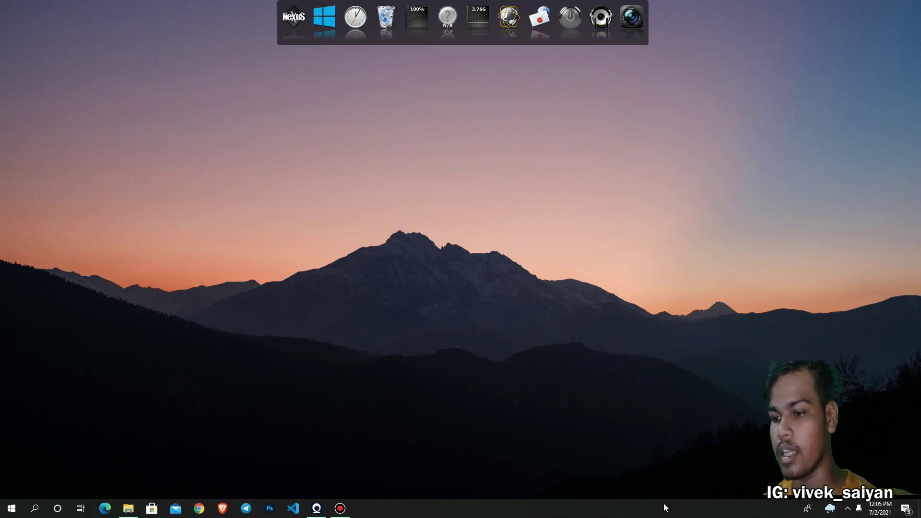
# - Turn on automatic hiding of the taskbar in desktop mode and return to the desktop
pyautogui.rightClick(620, 508)
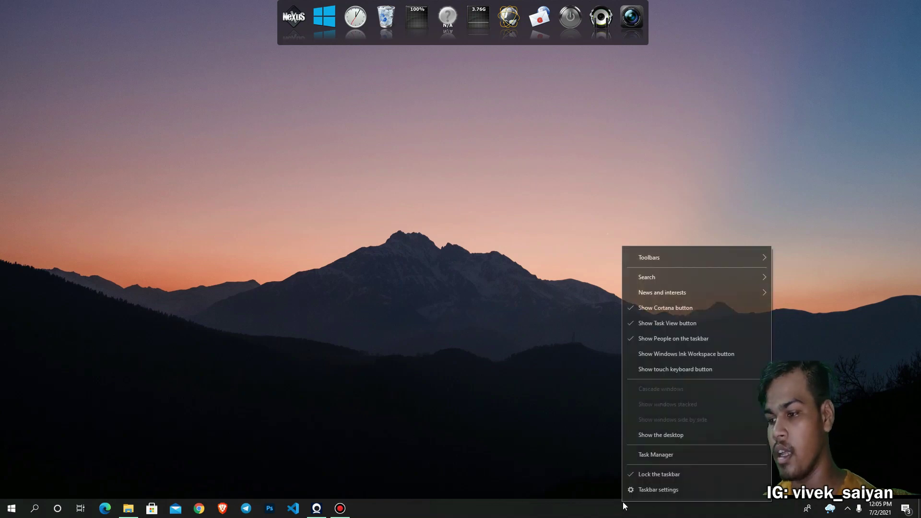
pyautogui.click(667, 493)
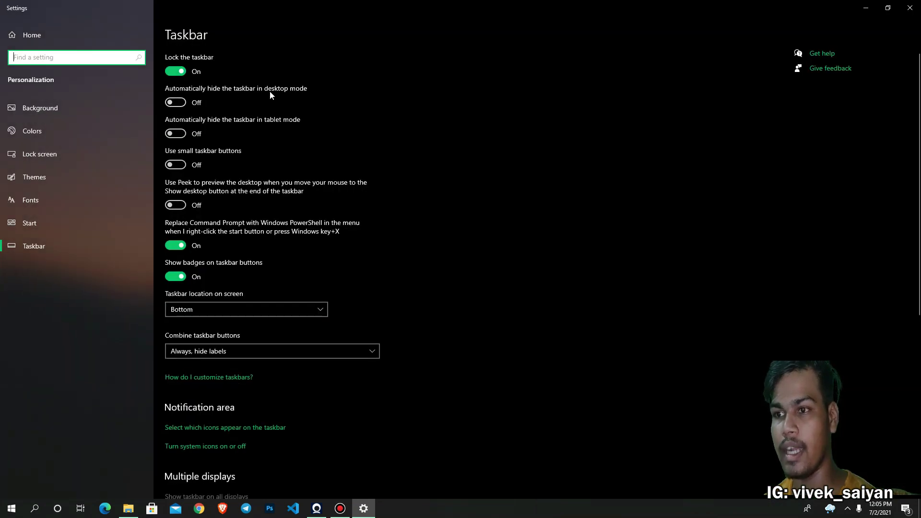
pyautogui.click(173, 103)
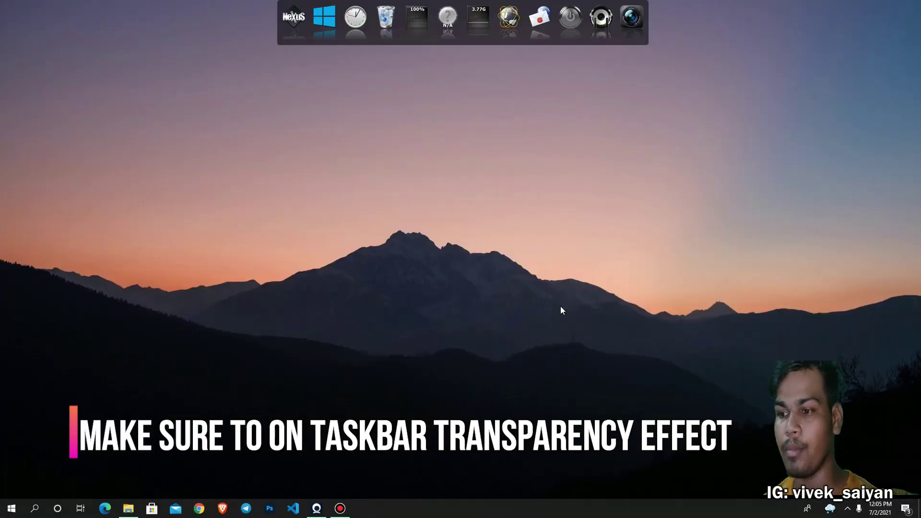
pyautogui.click(614, 195)
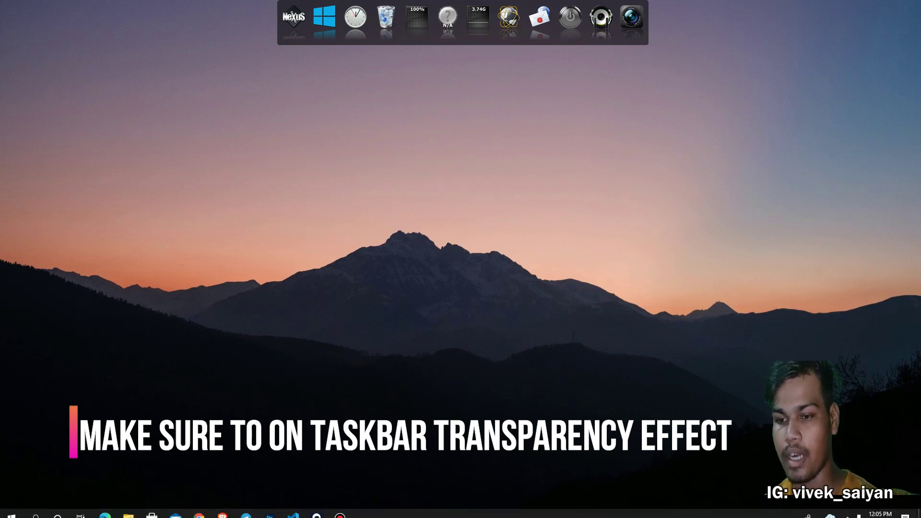
# - Try the full search box on the taskbar and switch back to showing only the search icon
pyautogui.rightClick(556, 512)
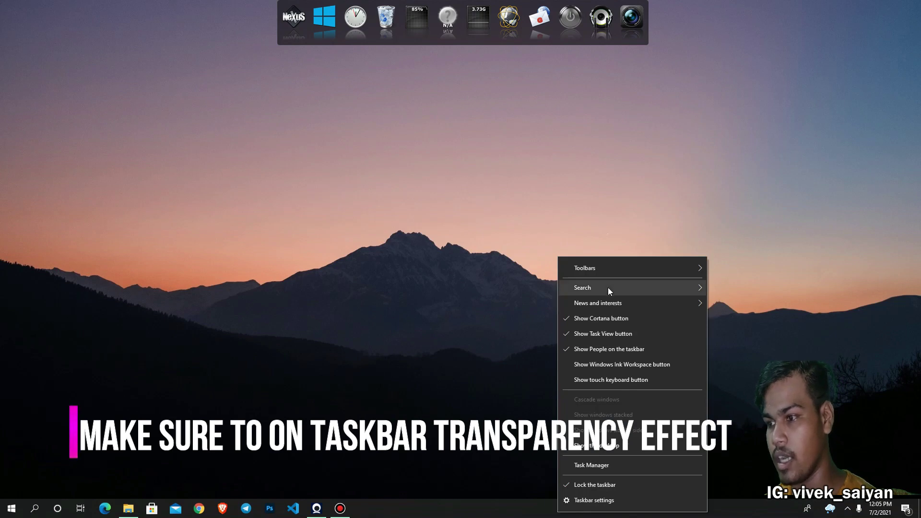
pyautogui.moveTo(609, 287)
pyautogui.click(742, 321)
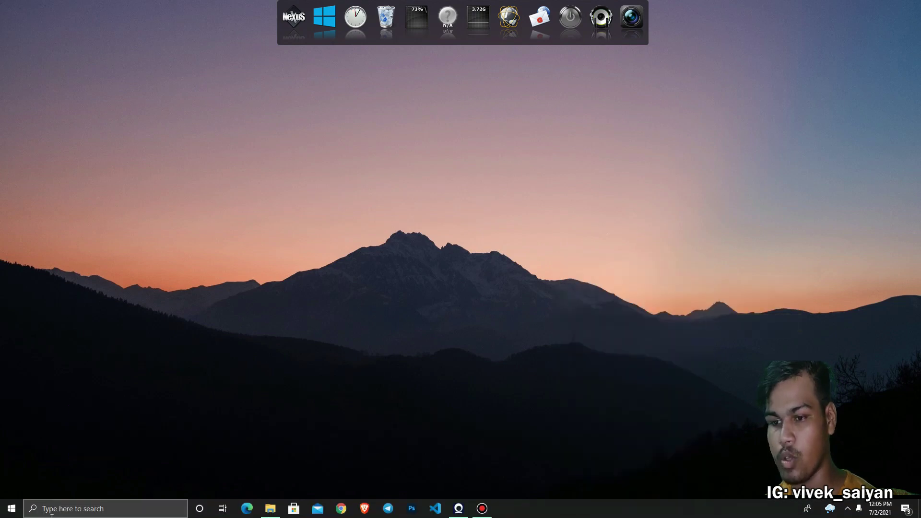
pyautogui.rightClick(609, 508)
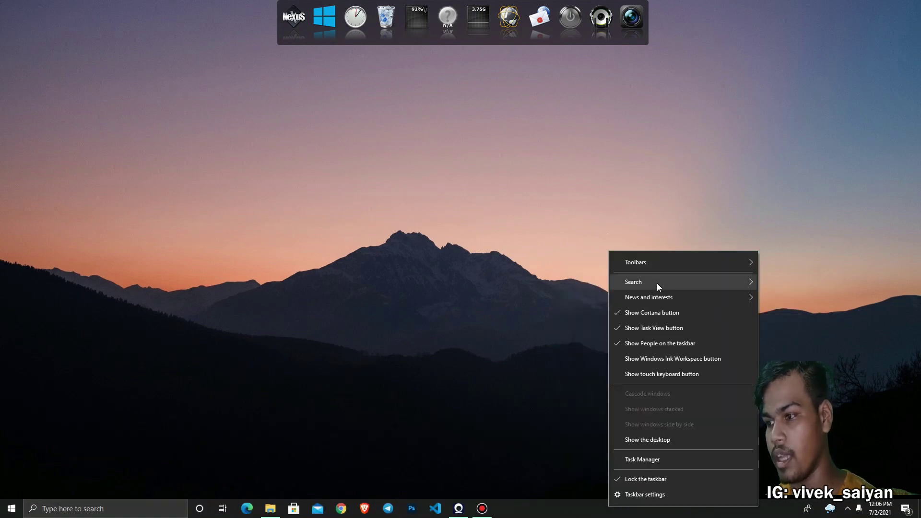
pyautogui.moveTo(657, 283)
pyautogui.click(791, 305)
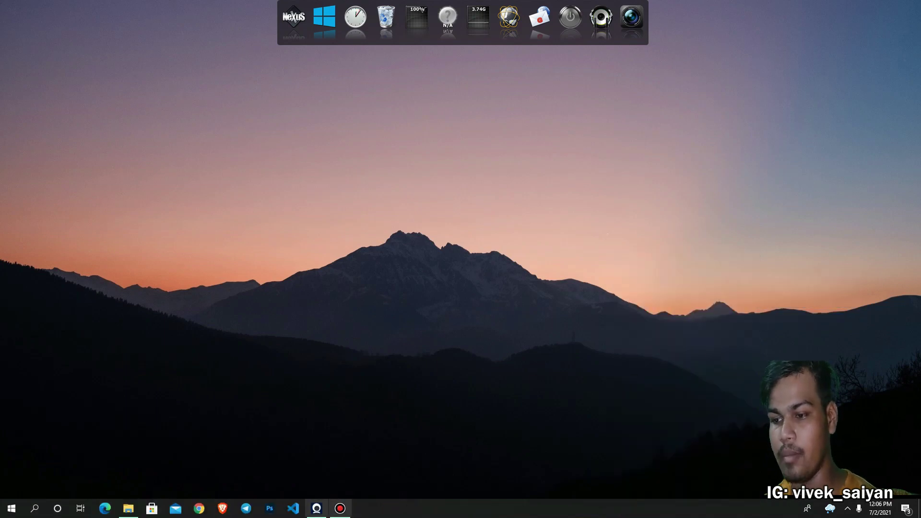
# - Add the Links toolbar to the taskbar and unlock the taskbar
pyautogui.rightClick(513, 512)
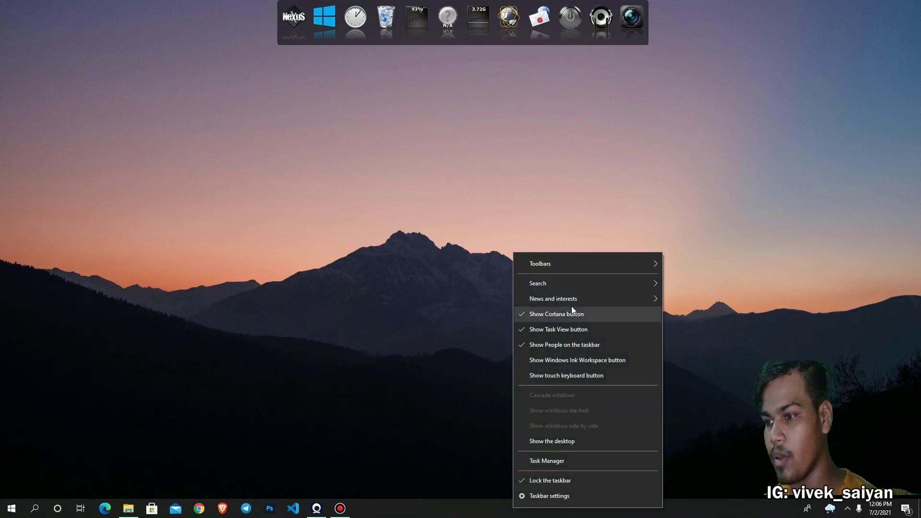
pyautogui.moveTo(569, 268)
pyautogui.click(718, 281)
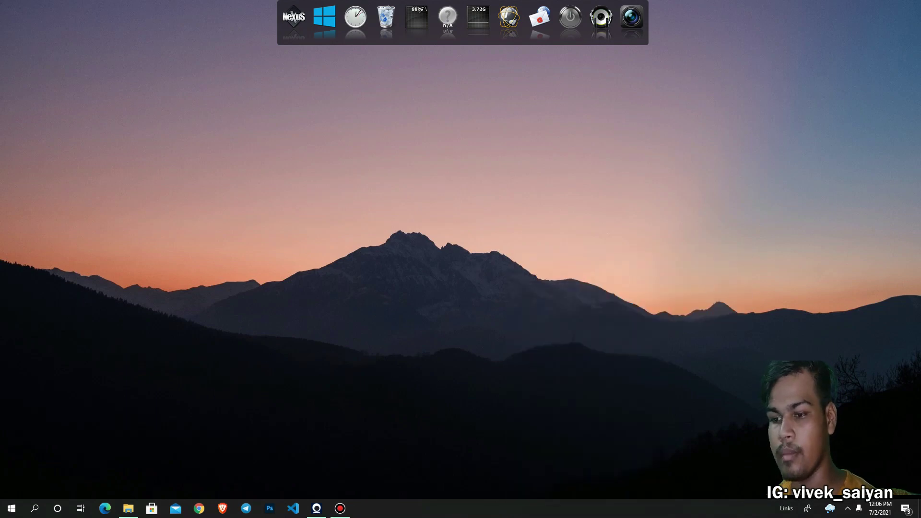
pyautogui.rightClick(470, 504)
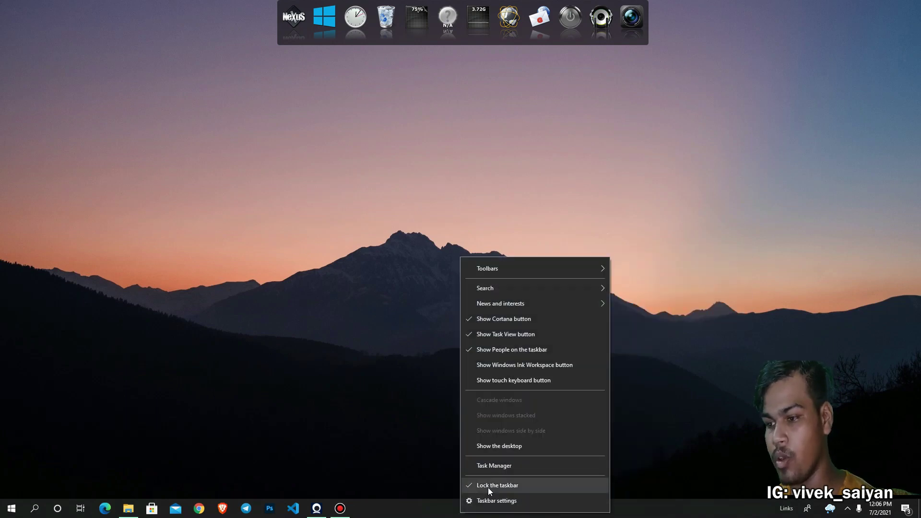
pyautogui.click(504, 488)
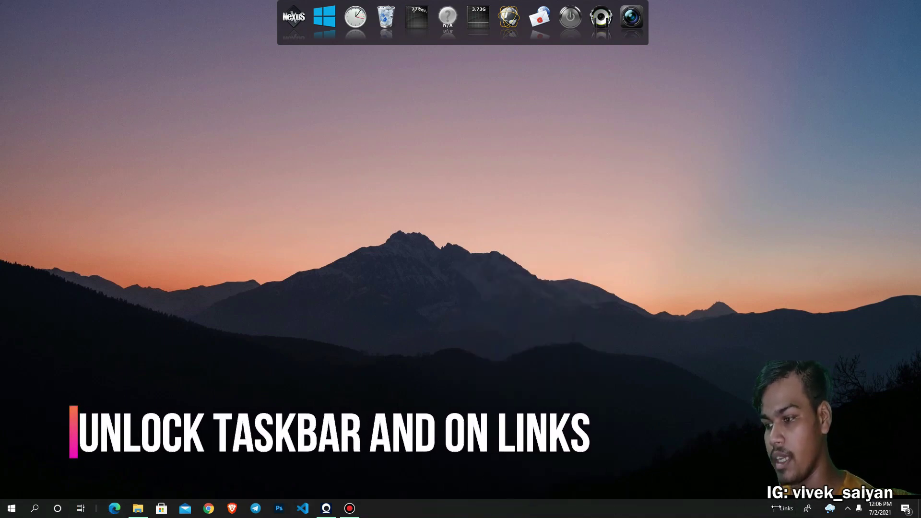
# - Move the Links toolbar ahead of the pinned app icons and shift the icons to the middle of the taskbar
pyautogui.moveTo(400, 515); pyautogui.dragTo(80, 508)
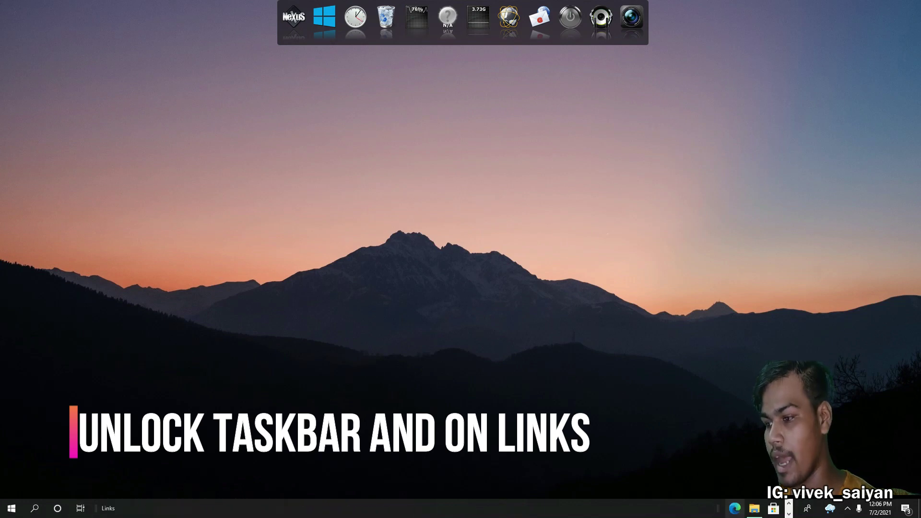
pyautogui.moveTo(717, 508); pyautogui.dragTo(378, 508)
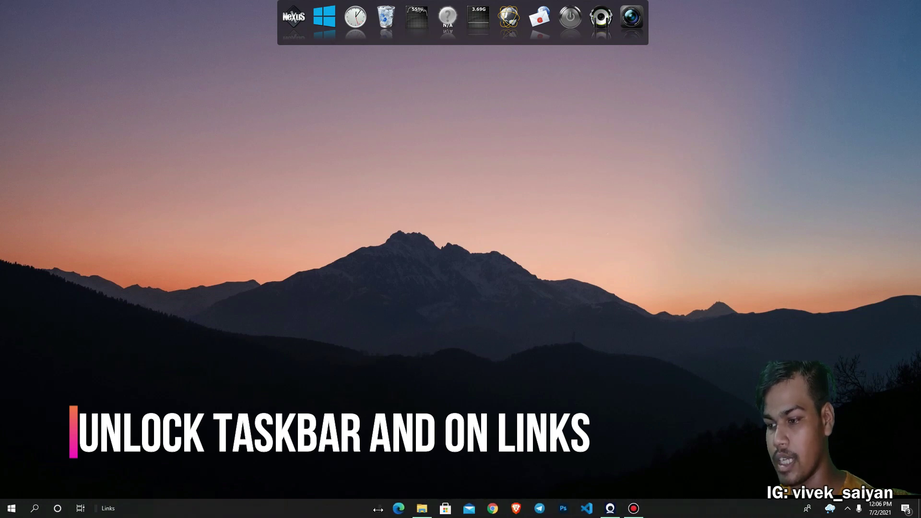
# - Hide the Links toolbar's text and title, and lock the taskbar again
pyautogui.rightClick(322, 508)
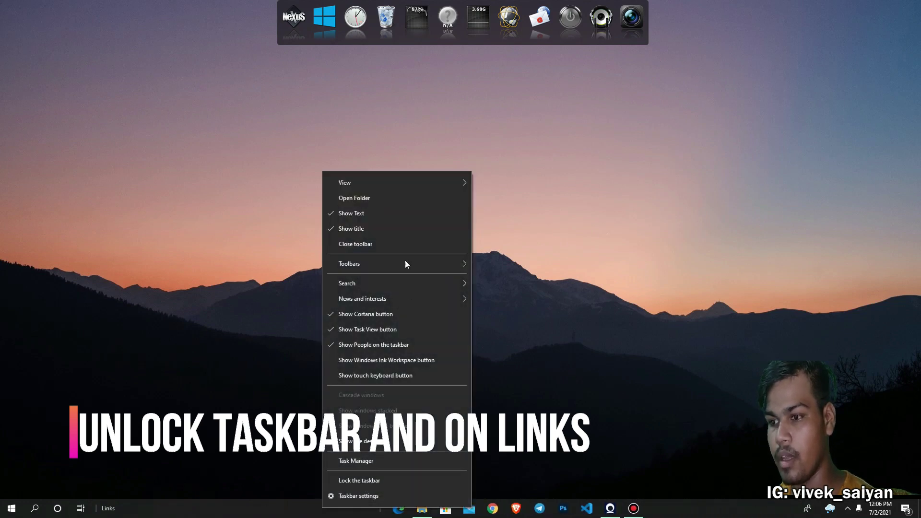
pyautogui.click(370, 217)
pyautogui.rightClick(229, 504)
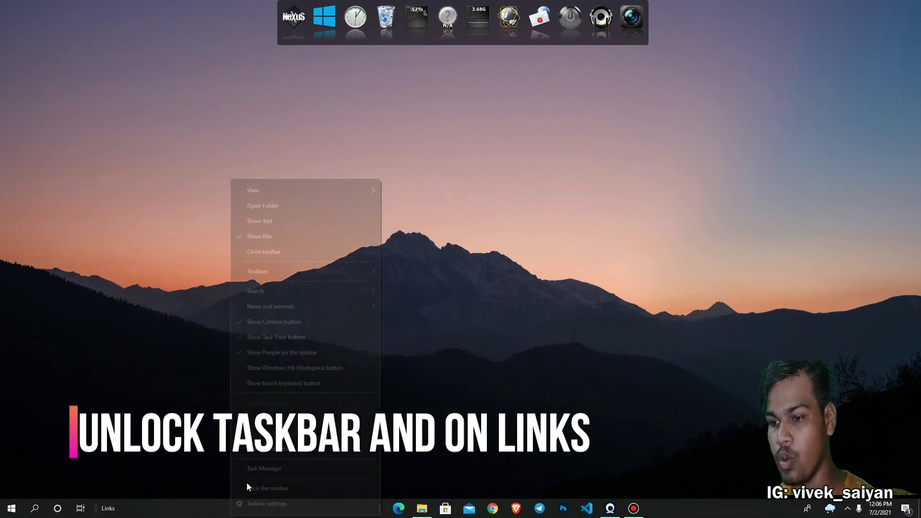
pyautogui.click(280, 240)
pyautogui.rightClick(308, 507)
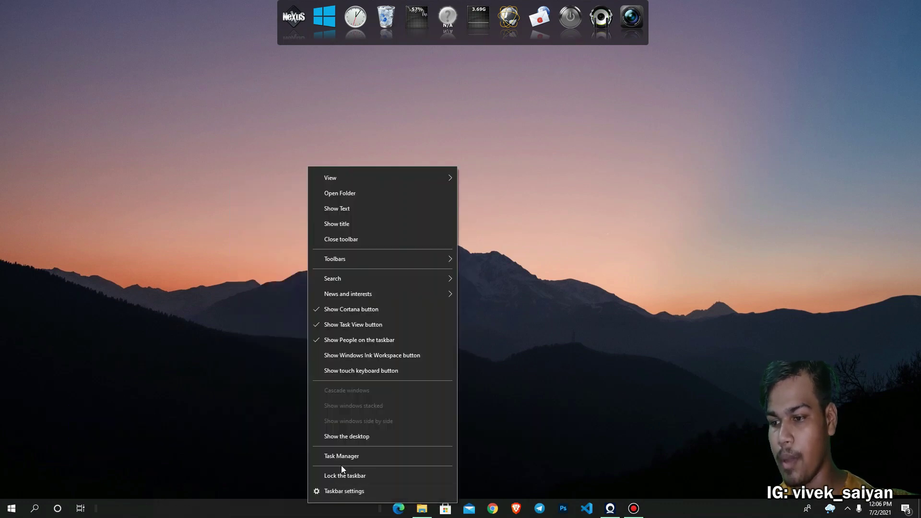
pyautogui.click(344, 476)
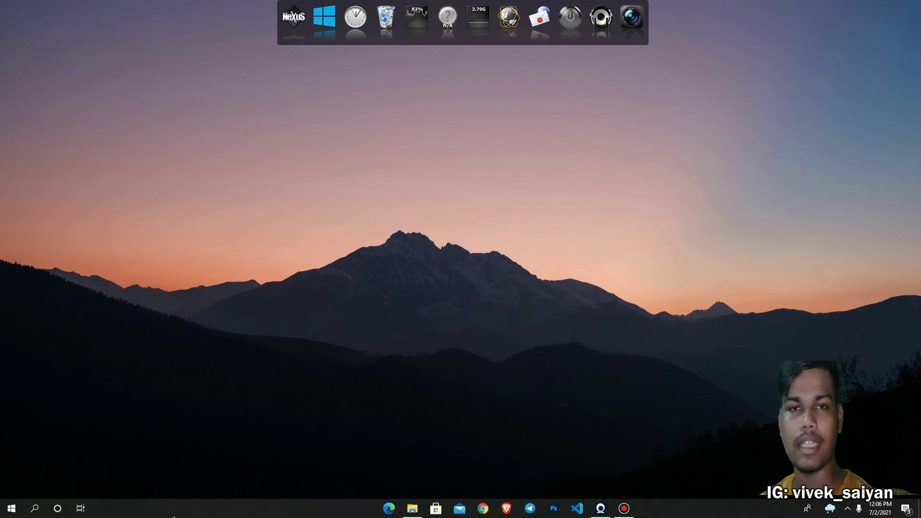
# - Start a Nexus configuration restore from the advanced preferences and browse to Downloads > Compressed > WinDesigner > 3. Config Files
pyautogui.click(848, 510)
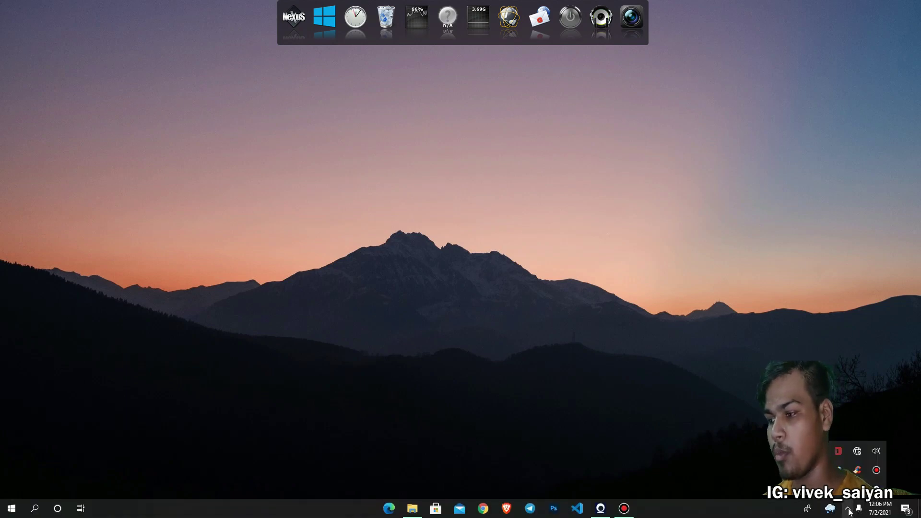
pyautogui.click(839, 470)
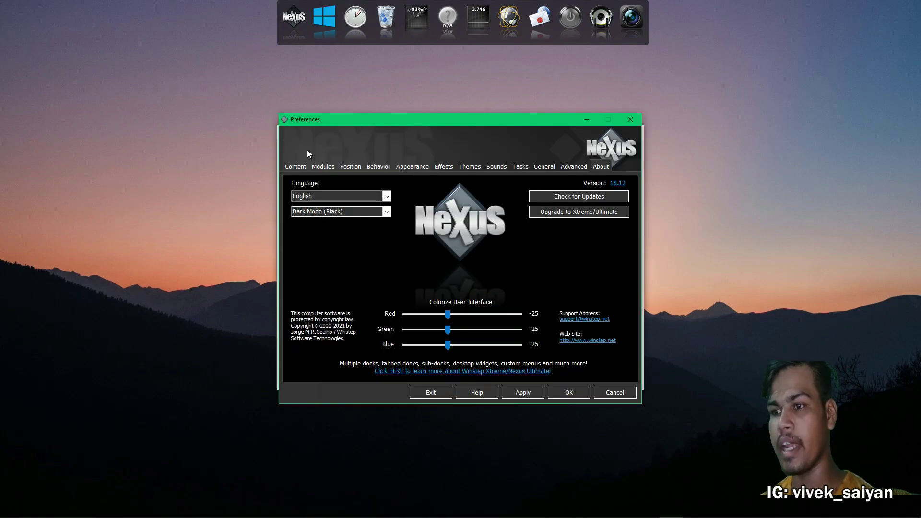
pyautogui.click(574, 168)
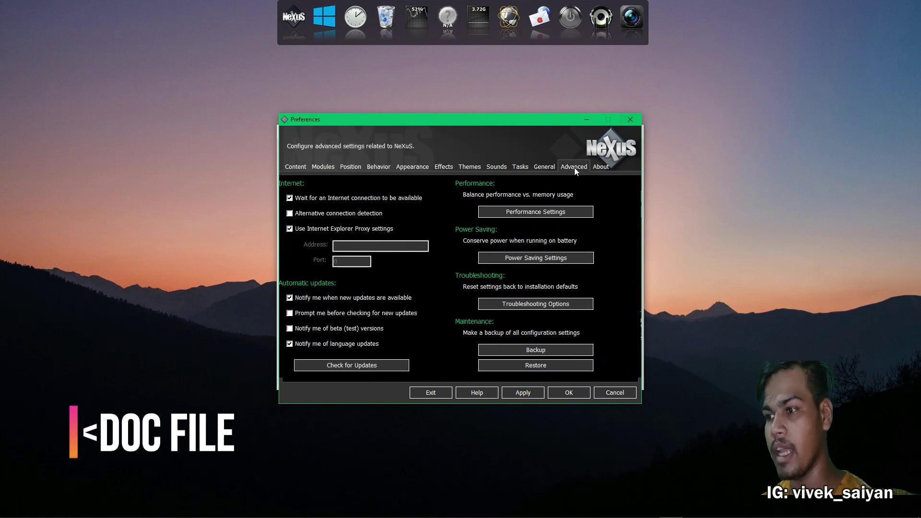
pyautogui.click(553, 369)
pyautogui.scroll(5, 328, 231)
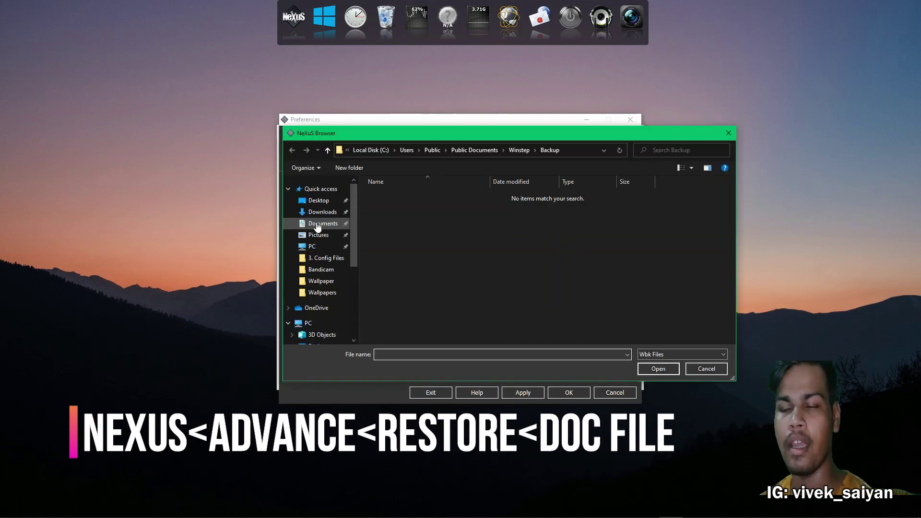
pyautogui.click(317, 225)
pyautogui.click(320, 212)
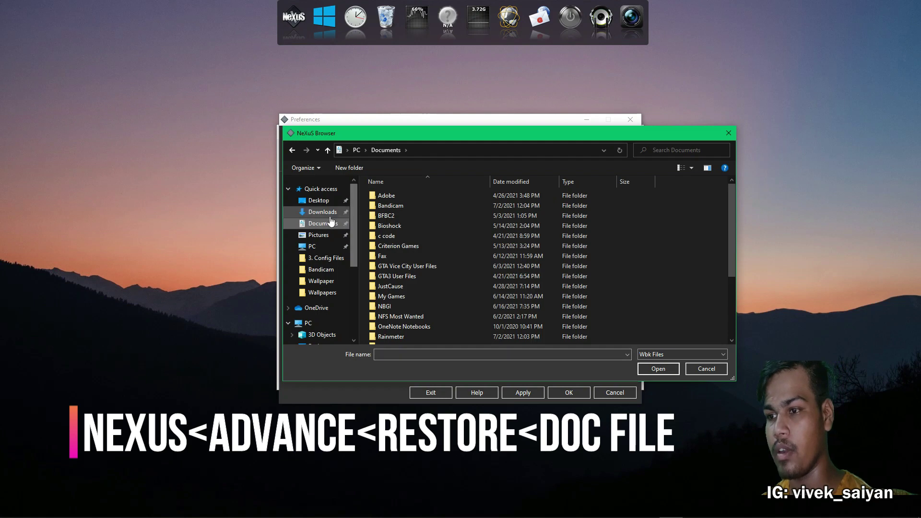
pyautogui.doubleClick(384, 208)
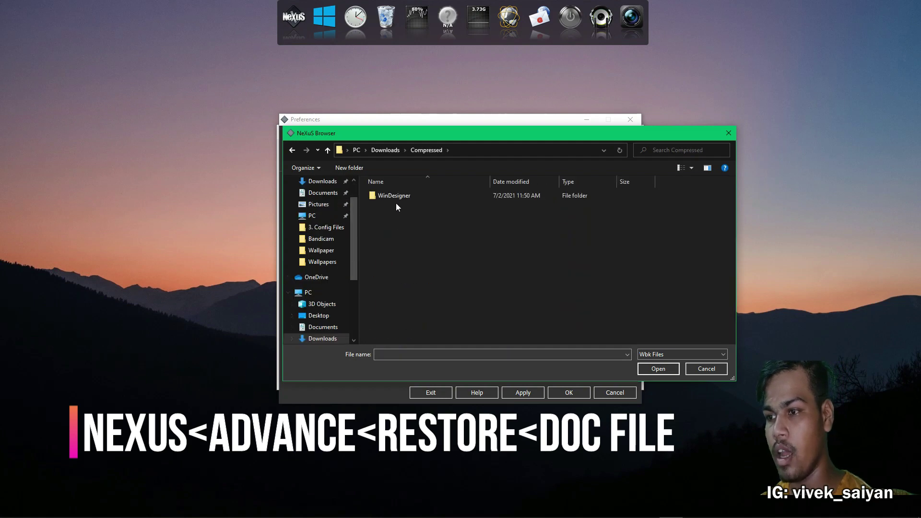
pyautogui.doubleClick(396, 196)
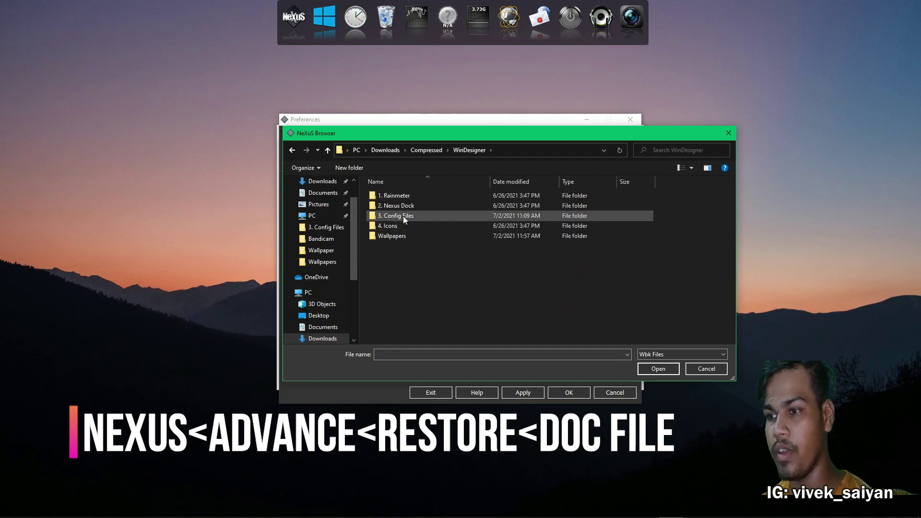
pyautogui.doubleClick(403, 216)
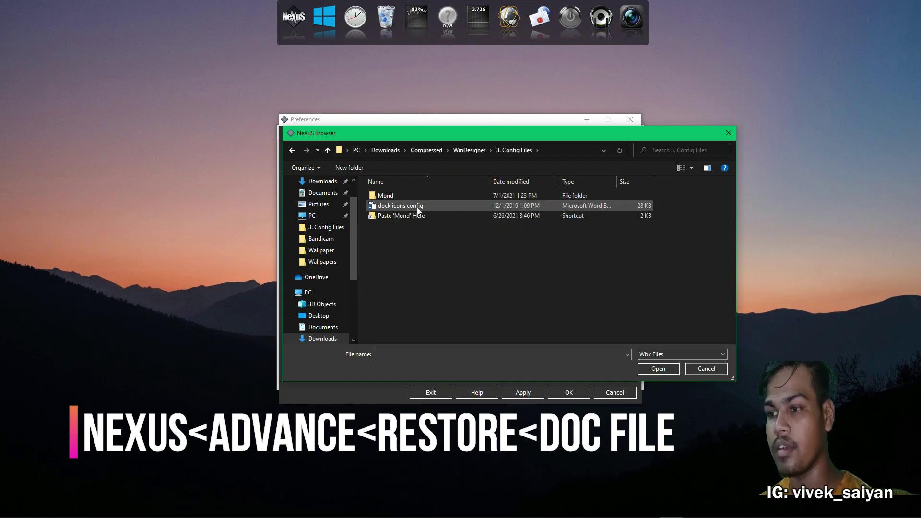
# - Restore the Nexus dock from the "dock icons config" backup, then apply and close the preferences
pyautogui.click(416, 207)
pyautogui.click(658, 369)
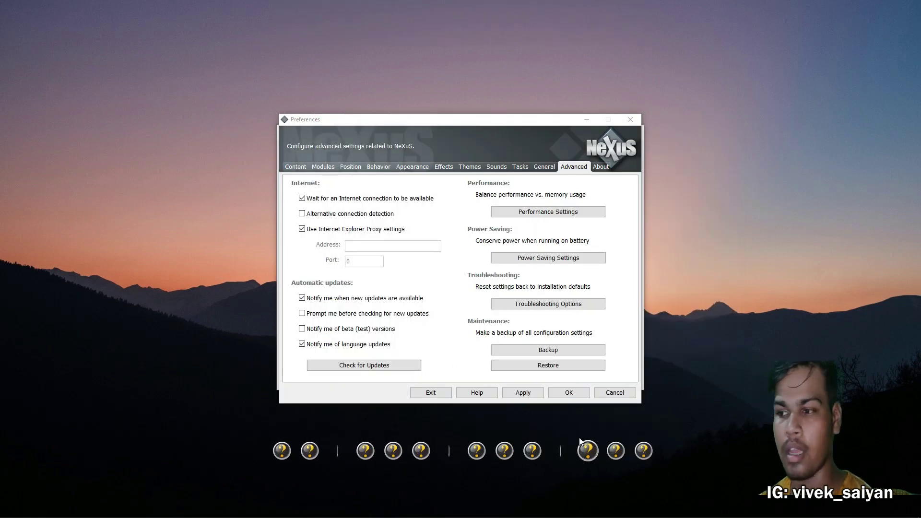
pyautogui.click(540, 392)
pyautogui.click(562, 395)
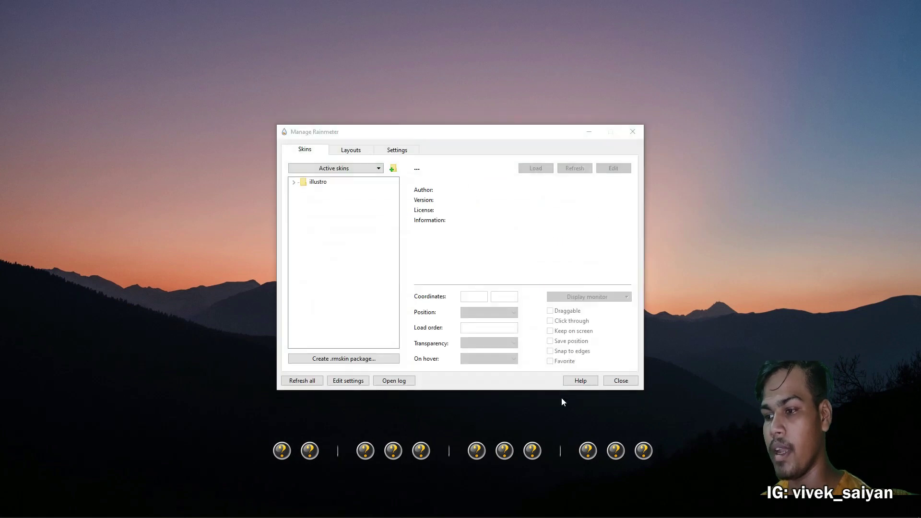
# - In File Explorer, open the 3. Config Files folder inside Downloads > Compressed > WinDesigner
pyautogui.click(438, 244)
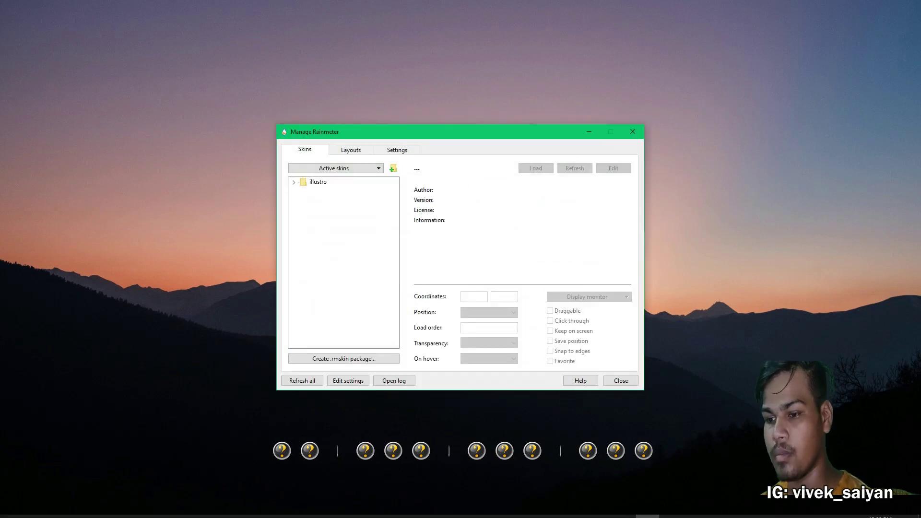
pyautogui.moveTo(119, 512)
pyautogui.click(413, 509)
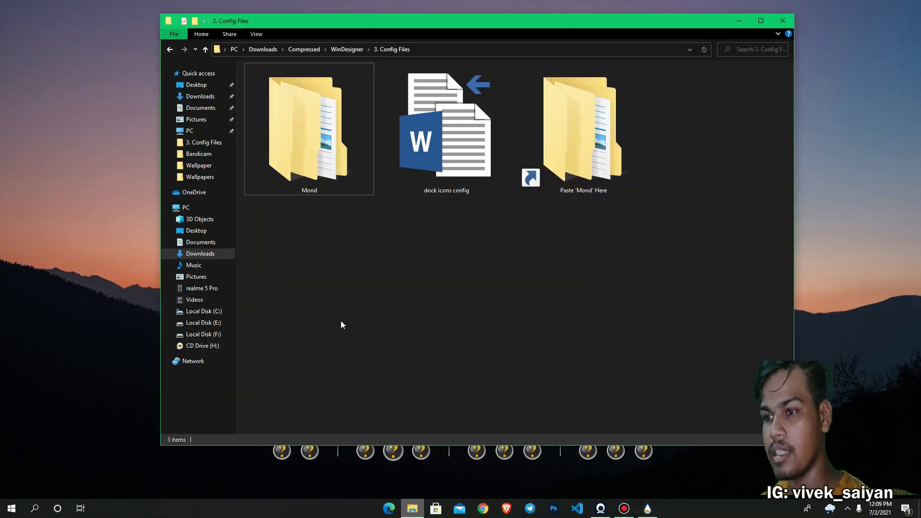
pyautogui.click(263, 50)
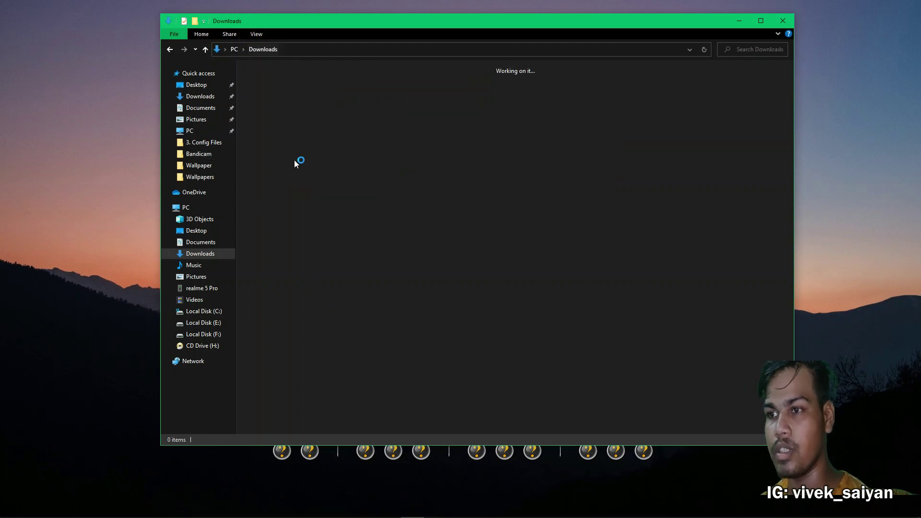
pyautogui.doubleClick(273, 104)
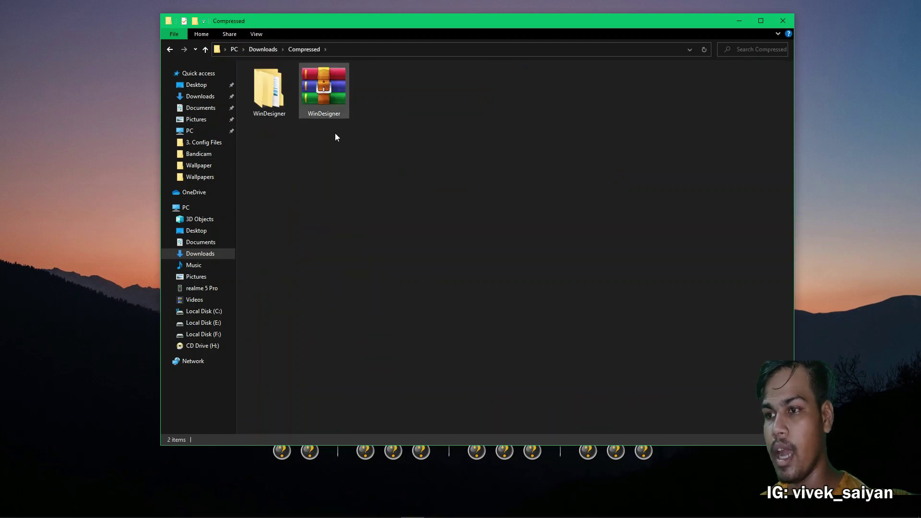
pyautogui.click(276, 113)
pyautogui.doubleClick(275, 113)
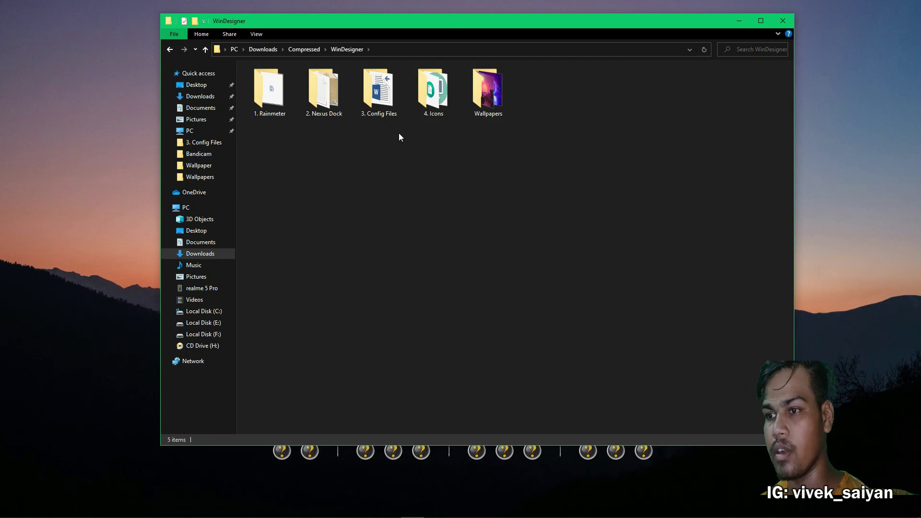
pyautogui.doubleClick(378, 96)
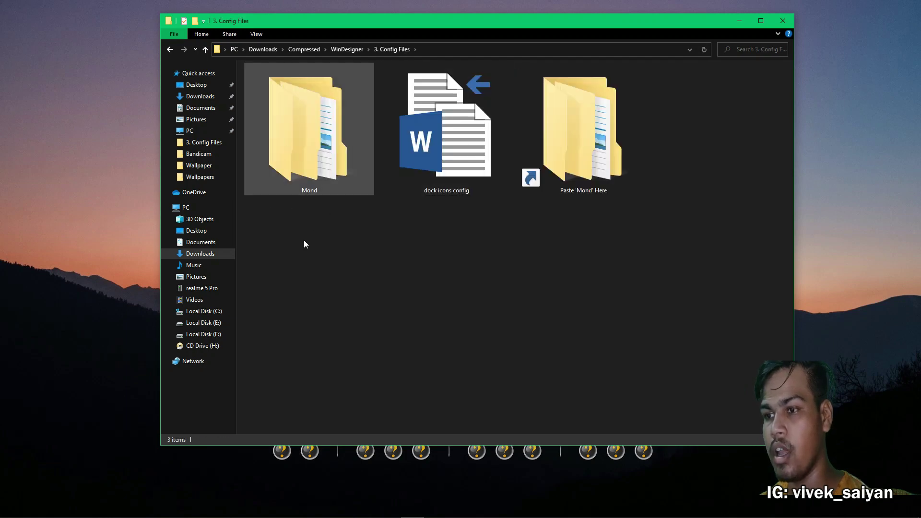
# - Move the Mond folder into the "Paste 'Mond' Here" shortcut folder, and close the File Explorer and Rainmeter windows
pyautogui.moveTo(627, 300); pyautogui.dragTo(275, 100)
pyautogui.click(335, 204)
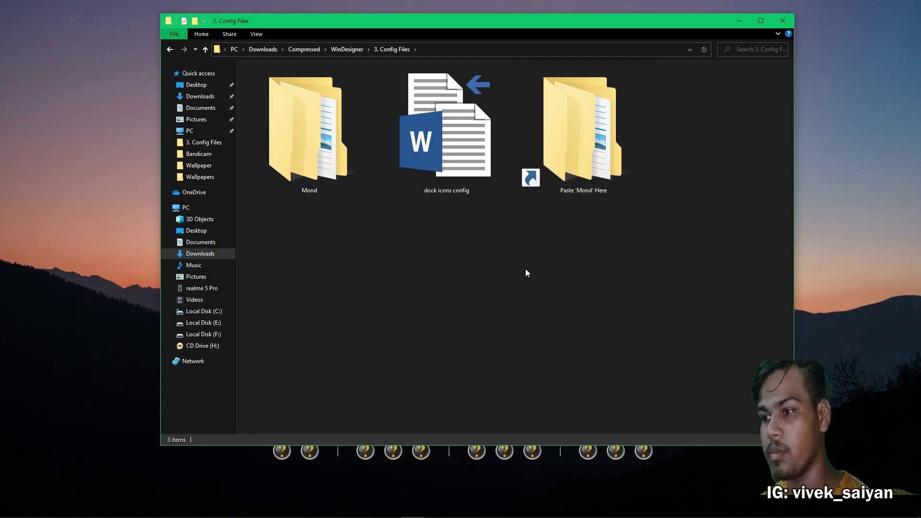
pyautogui.moveTo(321, 150); pyautogui.dragTo(561, 160)
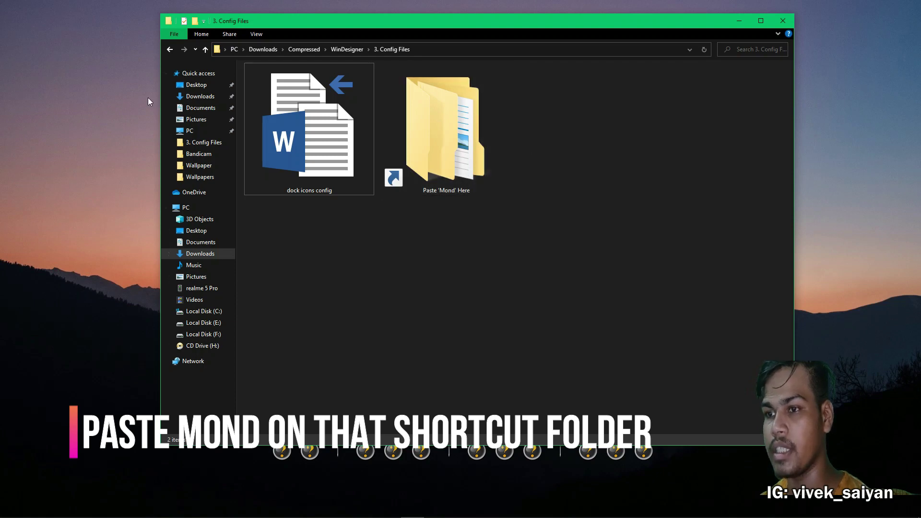
pyautogui.click(197, 108)
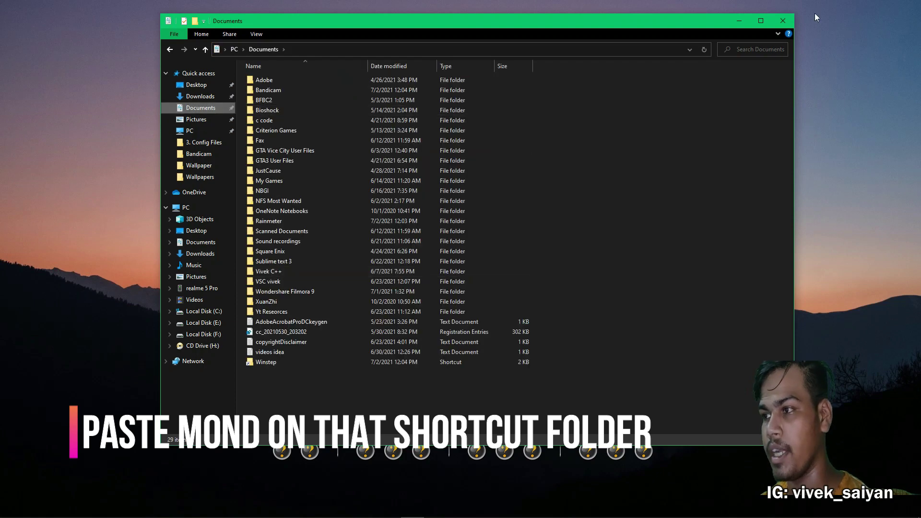
pyautogui.click(783, 21)
pyautogui.click(632, 131)
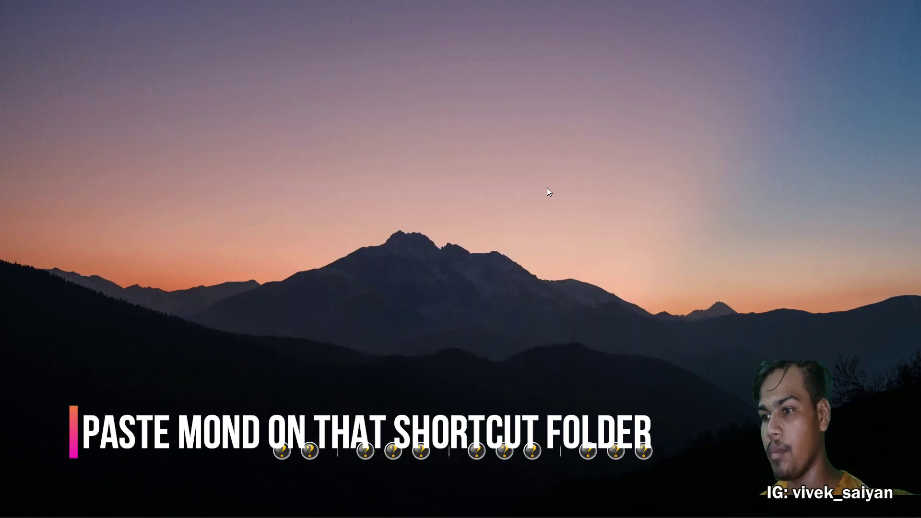
# - Refresh the desktop, then reopen the Rainmeter manager and refresh all skins
pyautogui.rightClick(508, 289)
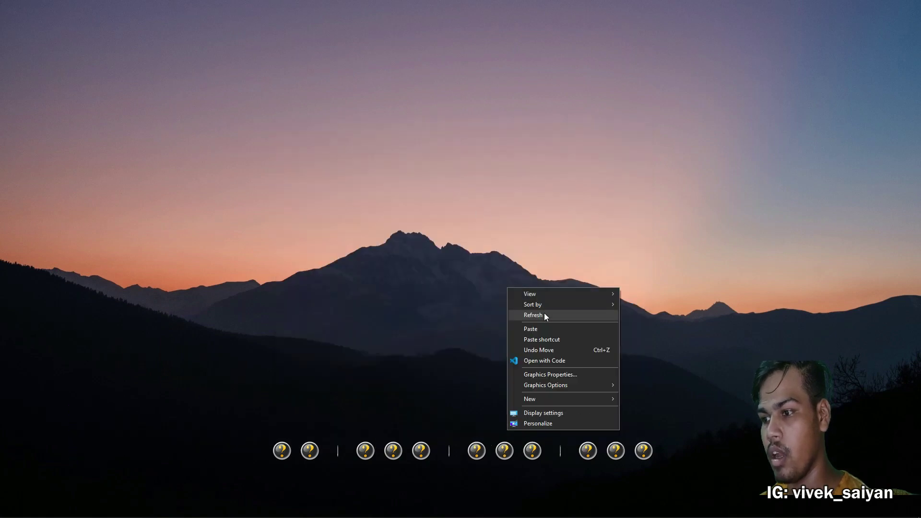
pyautogui.click(535, 316)
pyautogui.click(851, 508)
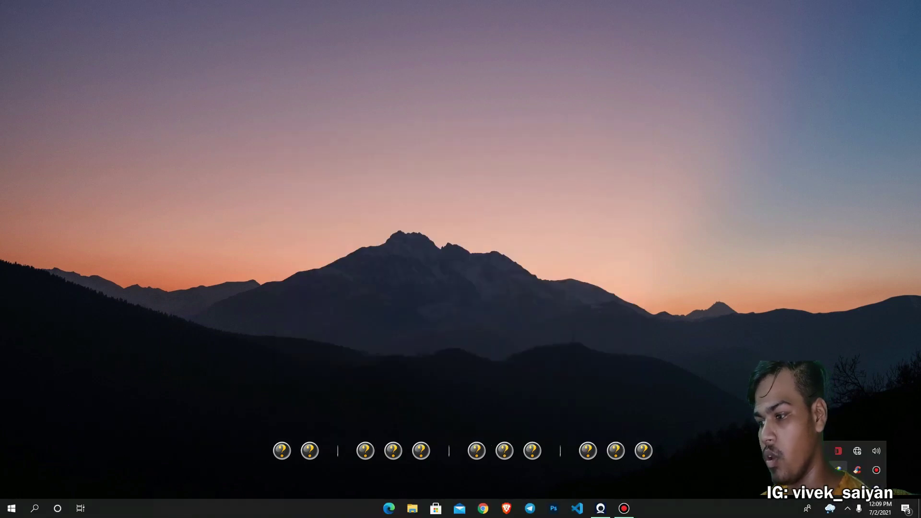
pyautogui.click(838, 470)
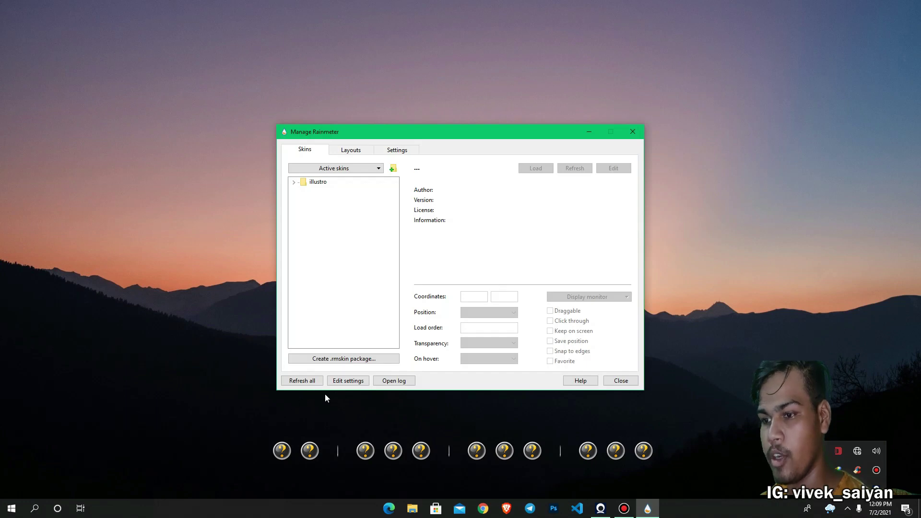
pyautogui.click(304, 377)
pyautogui.click(316, 198)
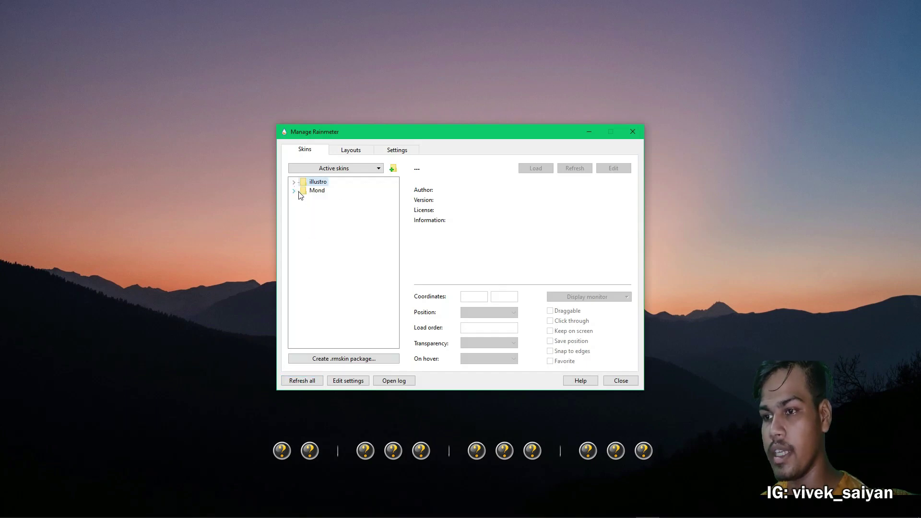
# - Load the Clock.ini and Player.ini skins from the Mond folder and close the Rainmeter manager
pyautogui.click(295, 191)
pyautogui.click(303, 199)
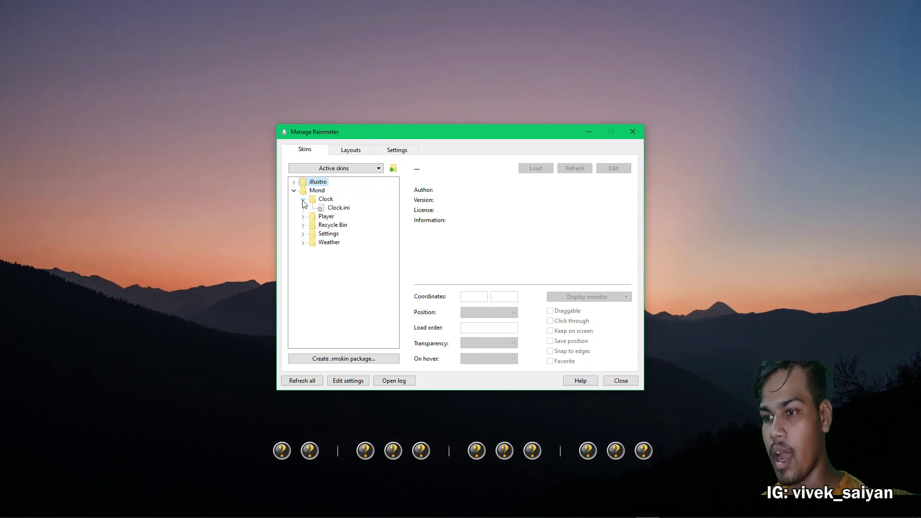
pyautogui.doubleClick(336, 209)
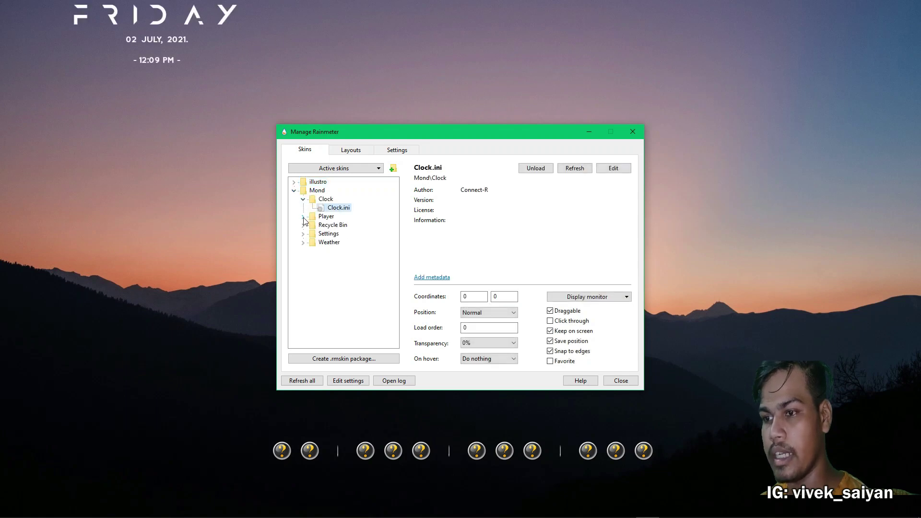
pyautogui.click(303, 218)
pyautogui.doubleClick(337, 225)
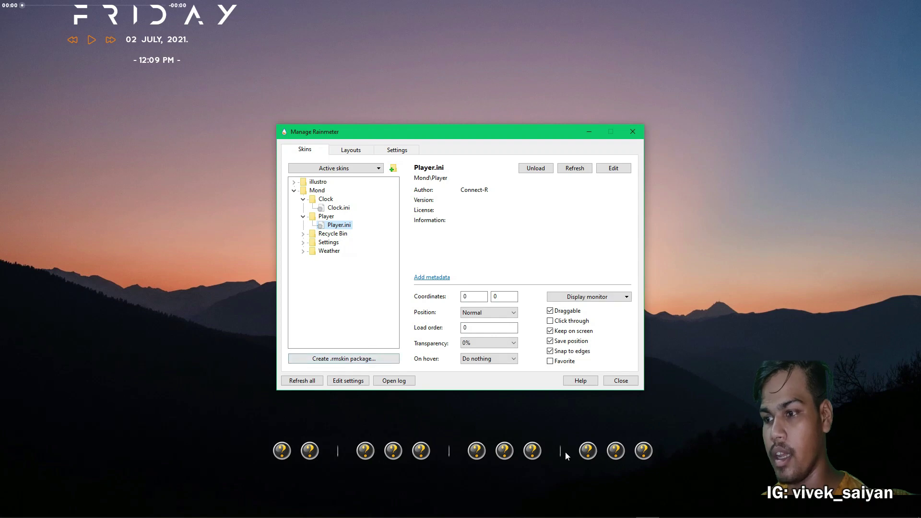
pyautogui.click(632, 137)
# - Position the clock skin at the upper middle of the desktop and the player skin just above the dock icons
pyautogui.moveTo(203, 21); pyautogui.dragTo(505, 78)
pyautogui.moveTo(95, 27); pyautogui.dragTo(459, 398)
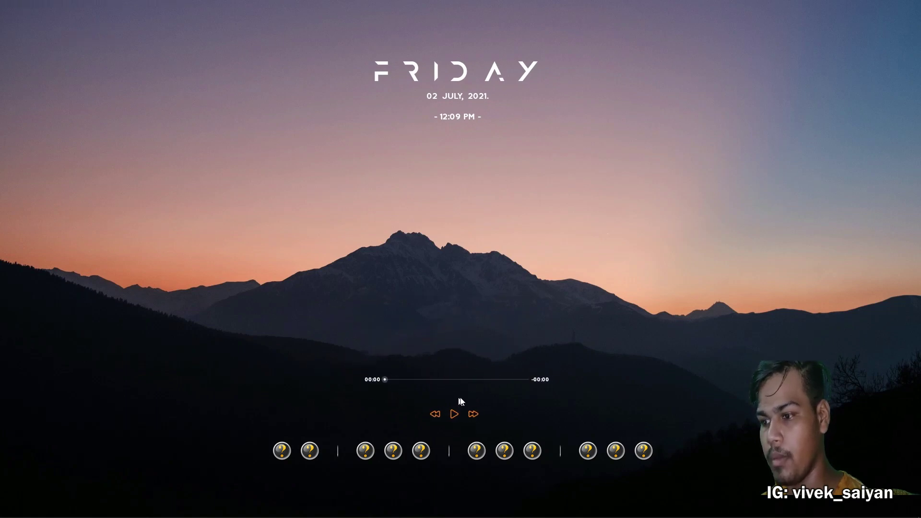
pyautogui.moveTo(478, 73); pyautogui.dragTo(456, 76)
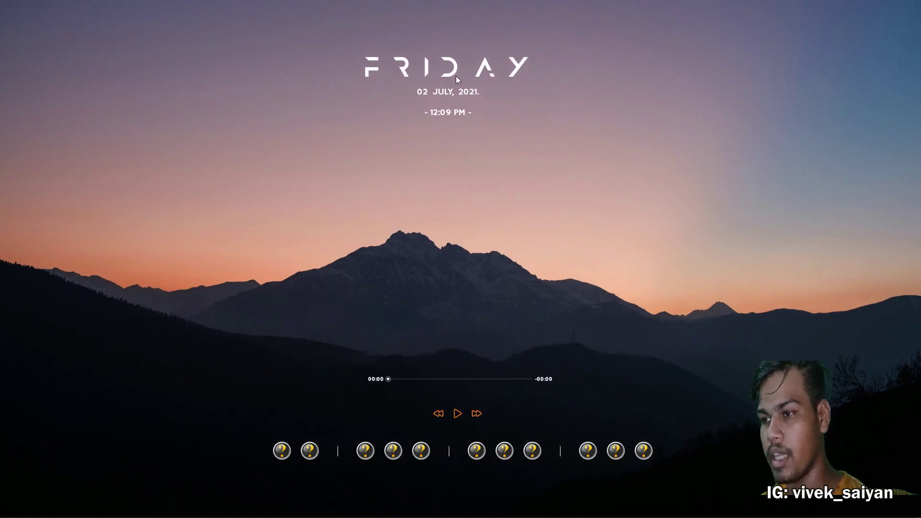
# - Turn off the Draggable setting for both the Mond clock and player skins
pyautogui.rightClick(452, 72)
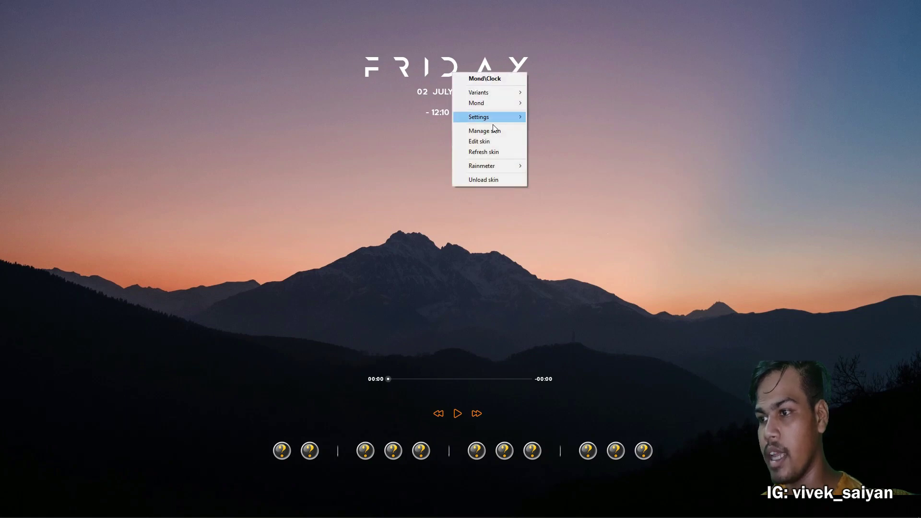
pyautogui.moveTo(501, 120)
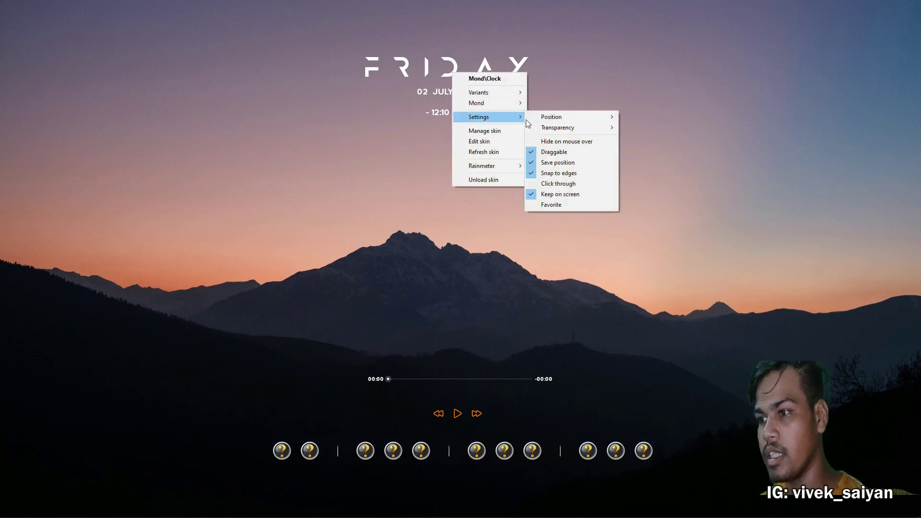
pyautogui.click(574, 154)
pyautogui.rightClick(449, 374)
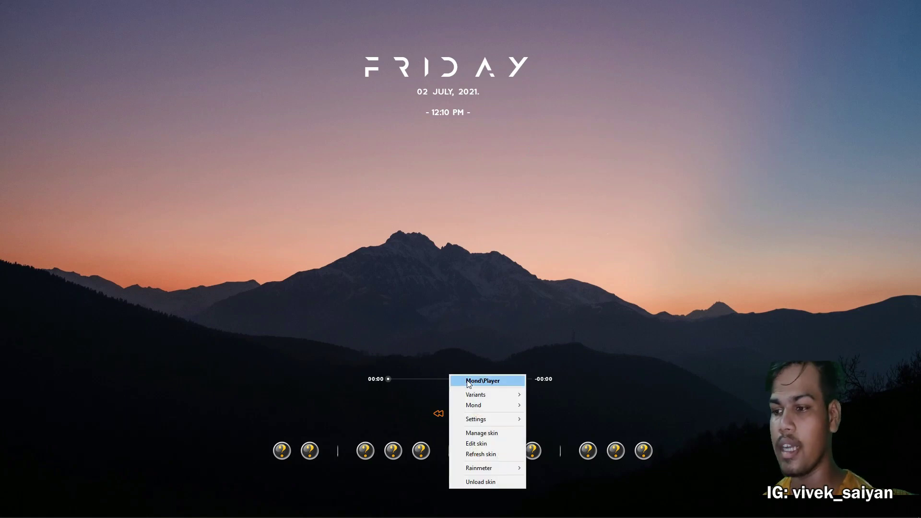
pyautogui.moveTo(480, 419)
pyautogui.click(594, 455)
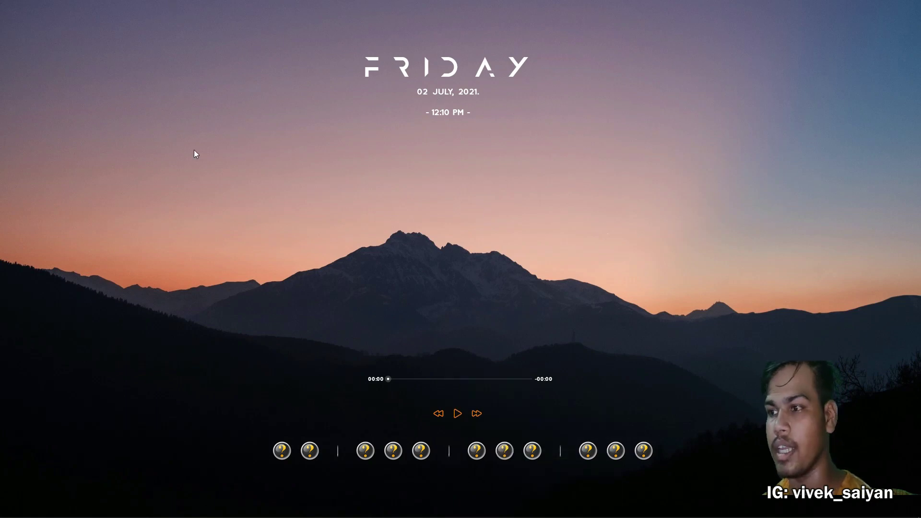
# - Search Windows for Visual Studio Code and open the file location of its shortcut
pyautogui.rightClick(306, 209)
pyautogui.click(305, 208)
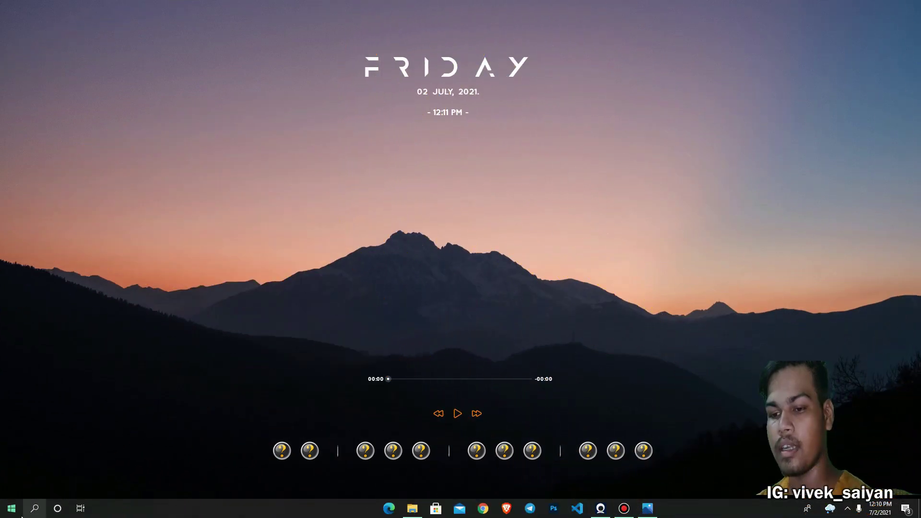
pyautogui.click(57, 508)
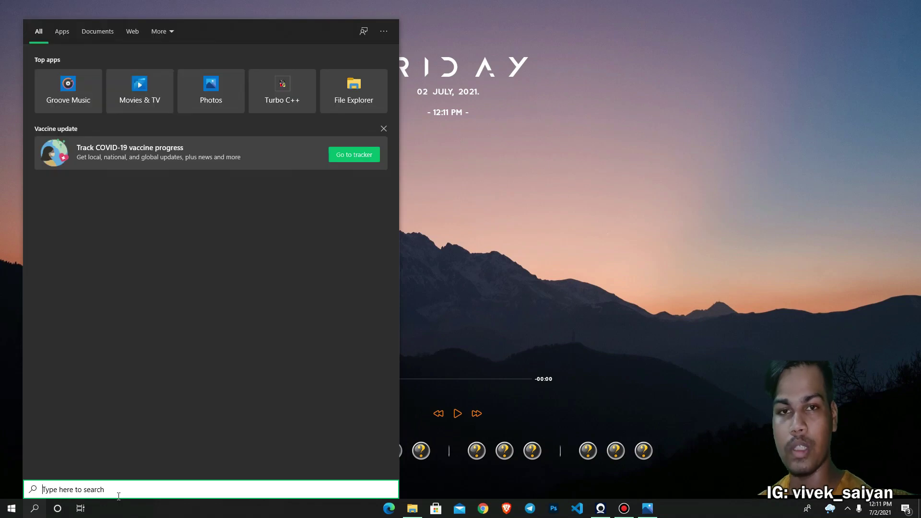
pyautogui.write('vis')
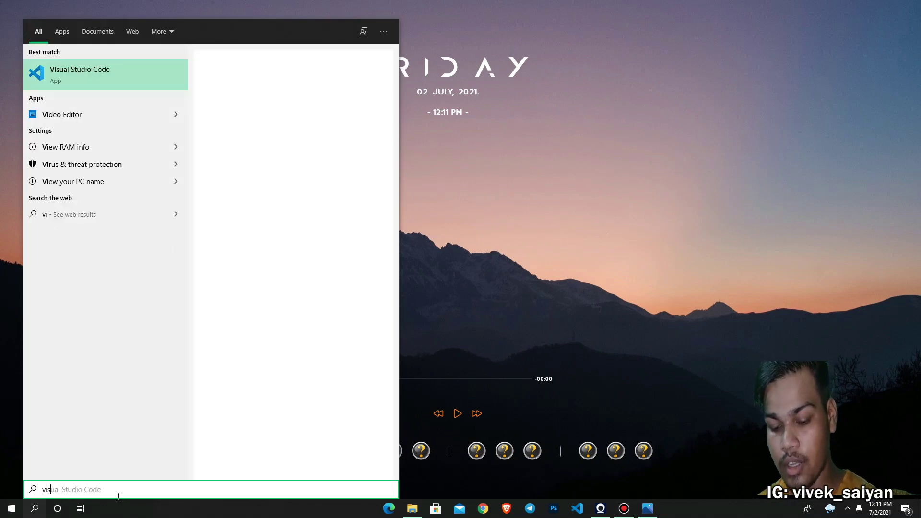
pyautogui.write('ua')
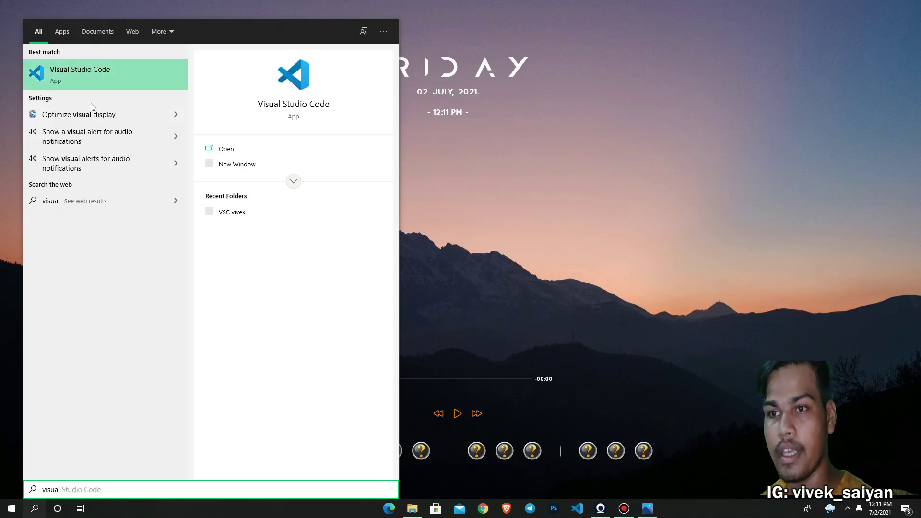
pyautogui.write('l')
pyautogui.rightClick(102, 74)
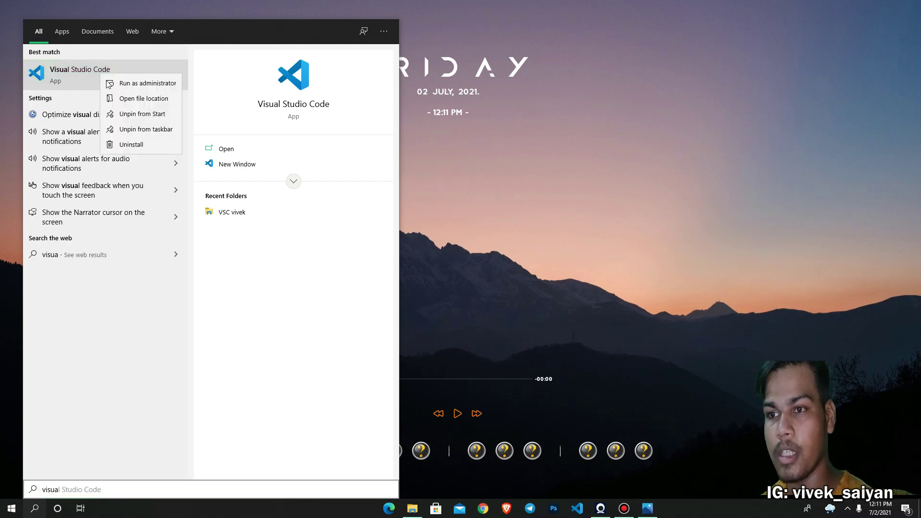
pyautogui.click(142, 99)
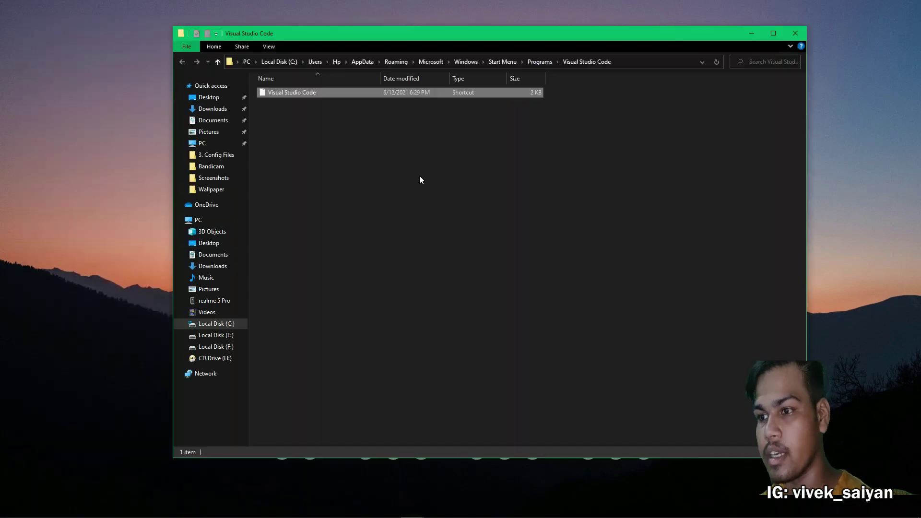
# - Snap the Visual Studio Code folder window to the upper-left quarter of the desktop and show its contents as large icons
pyautogui.moveTo(494, 29); pyautogui.dragTo(0, 1)
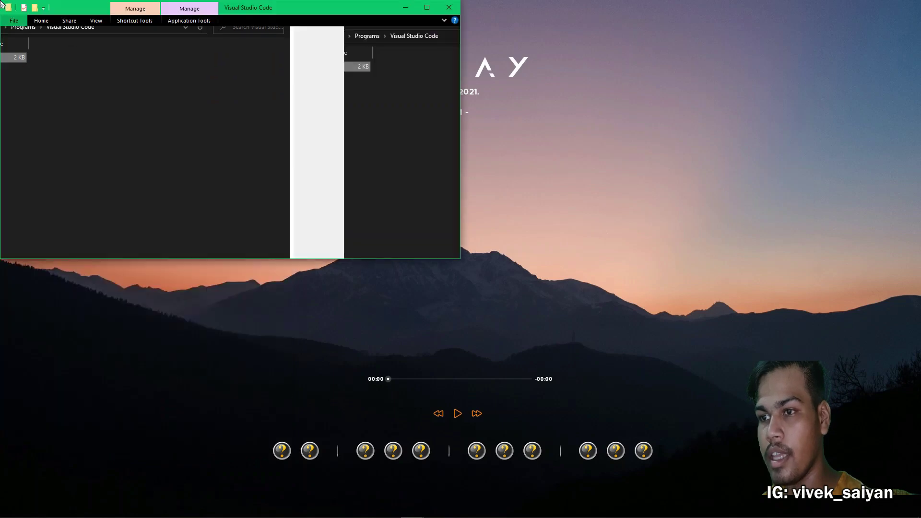
pyautogui.rightClick(181, 133)
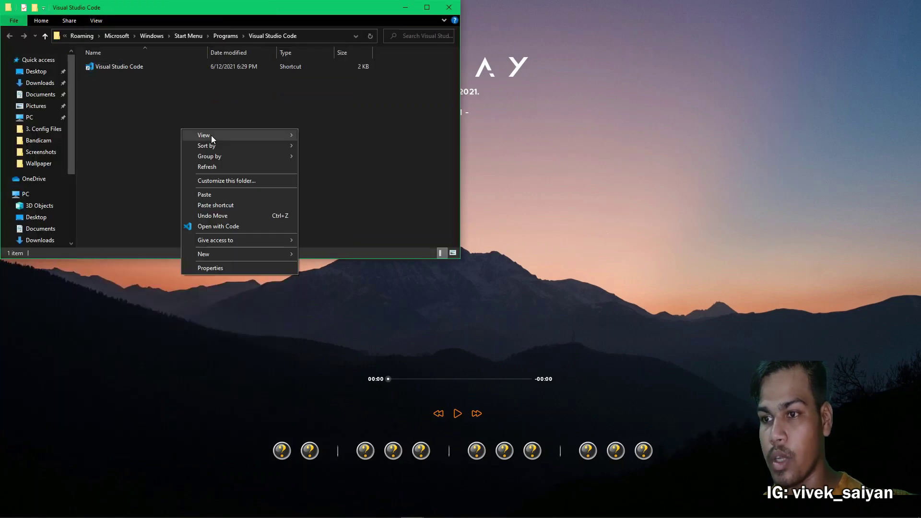
pyautogui.moveTo(213, 135)
pyautogui.click(317, 146)
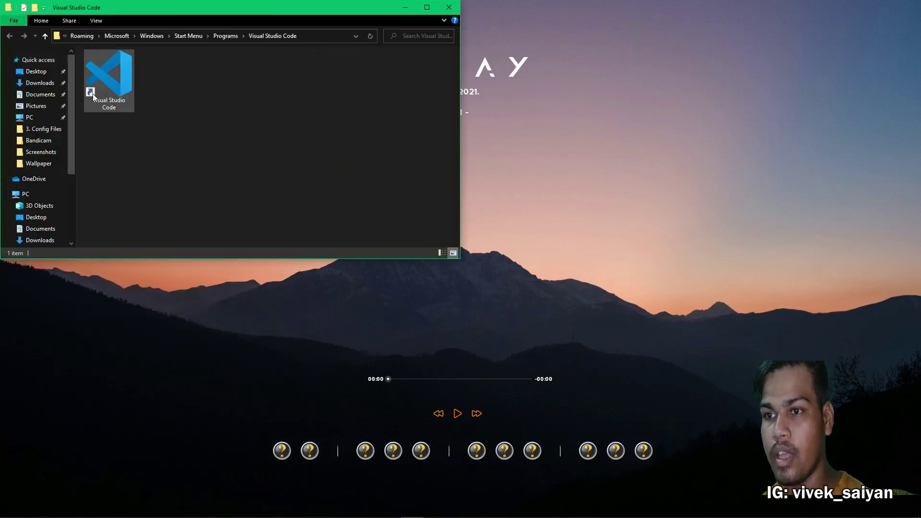
# - Add the Visual Studio Code shortcut to the dock's last group, remove the placeholder item beside it, and show the desktop
pyautogui.moveTo(114, 71); pyautogui.dragTo(586, 468)
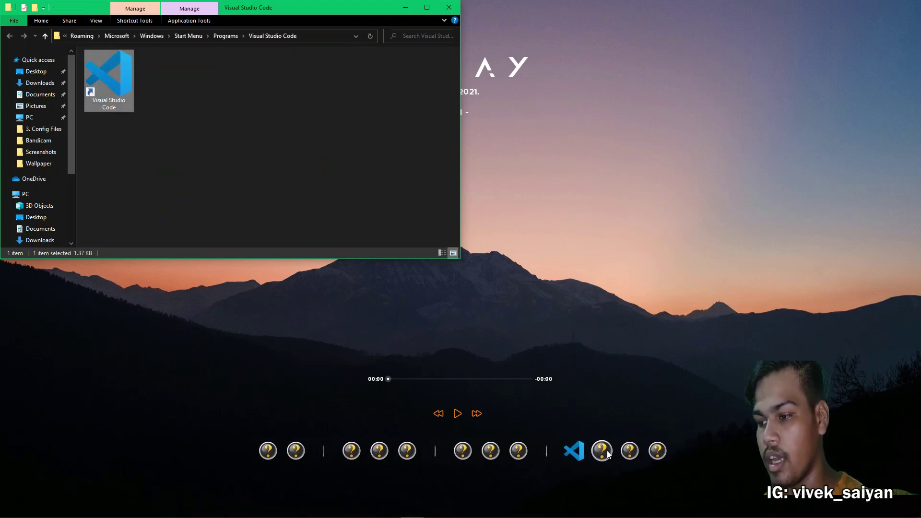
pyautogui.rightClick(604, 452)
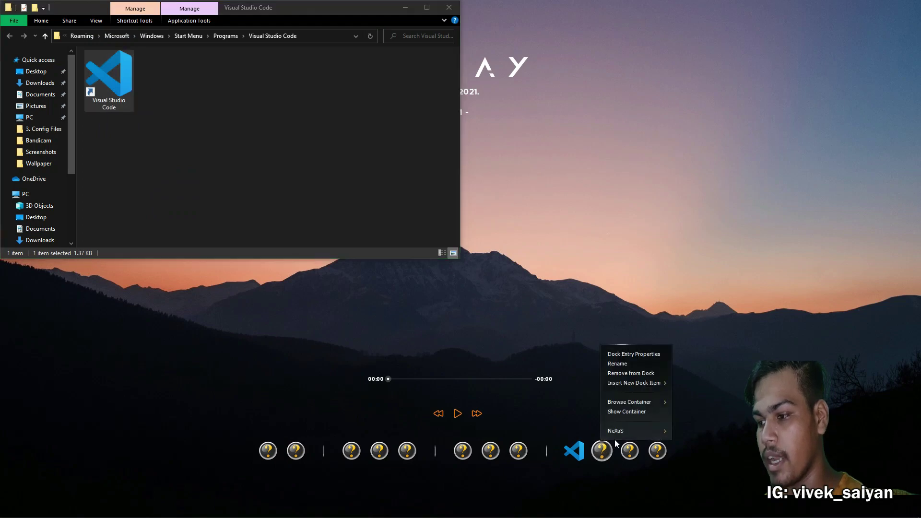
pyautogui.click(631, 373)
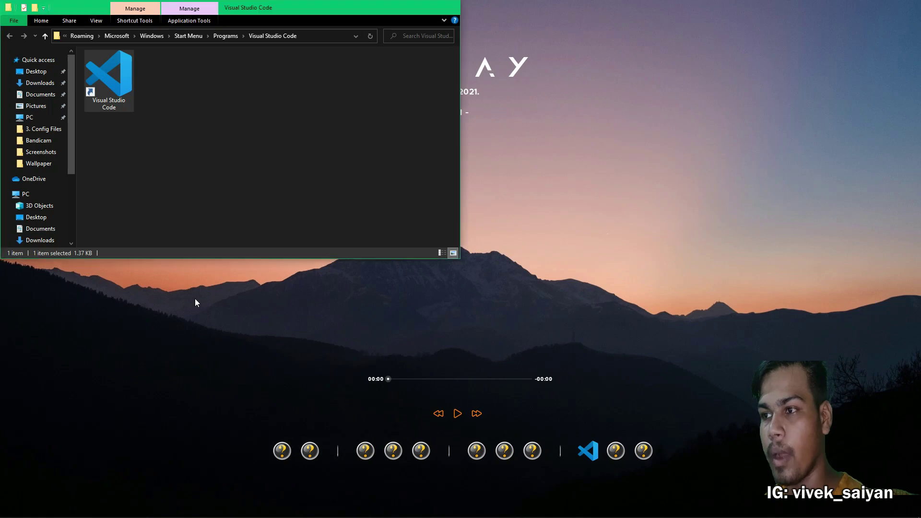
pyautogui.press('super+d')
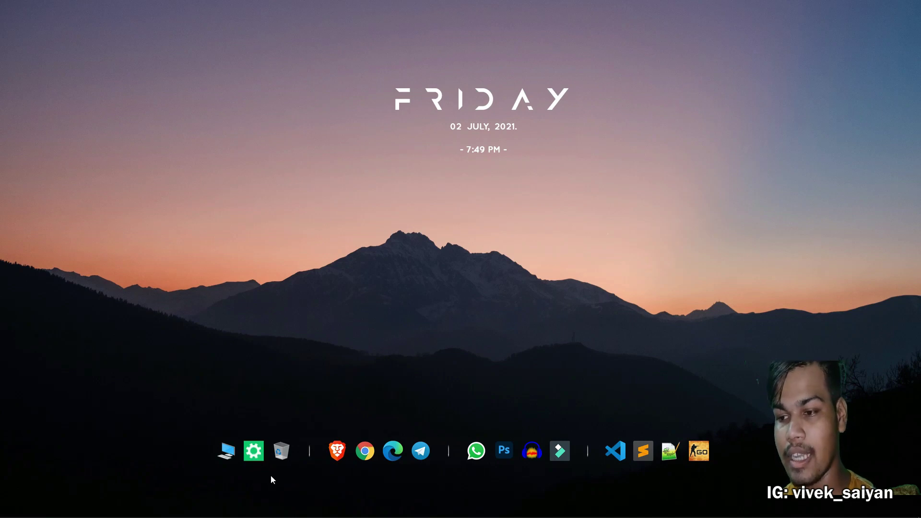
# - Change the dock's Settings item icon to Settings-512 from the WinDesigner "4. Icons" folder
pyautogui.rightClick(258, 449)
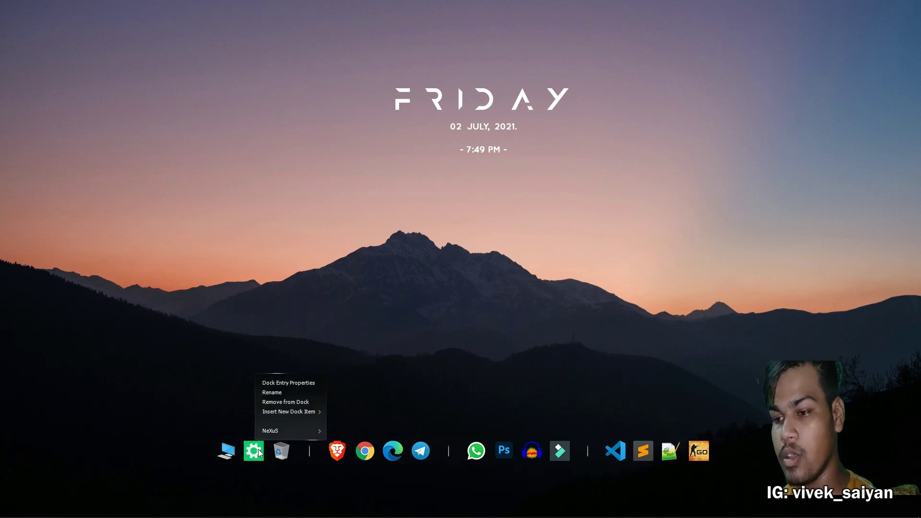
pyautogui.click(288, 383)
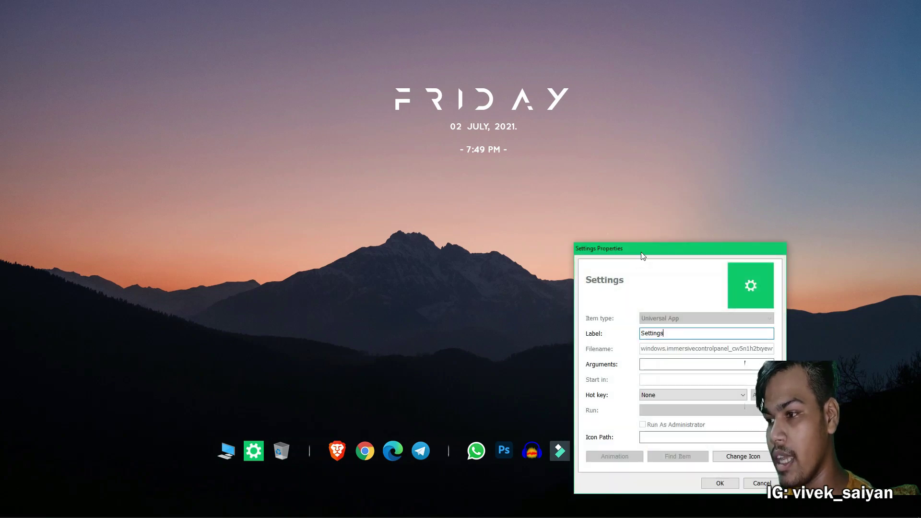
pyautogui.moveTo(643, 254); pyautogui.dragTo(307, 84)
pyautogui.click(403, 282)
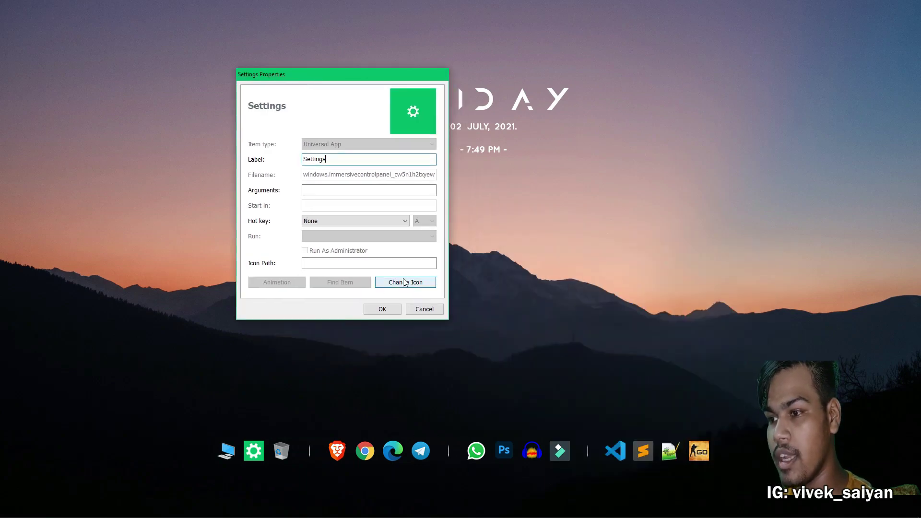
pyautogui.click(541, 220)
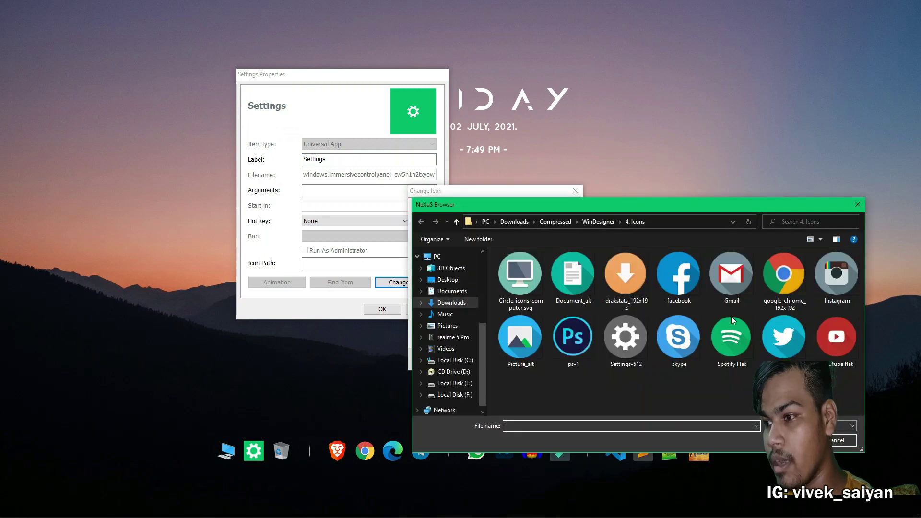
pyautogui.click(598, 222)
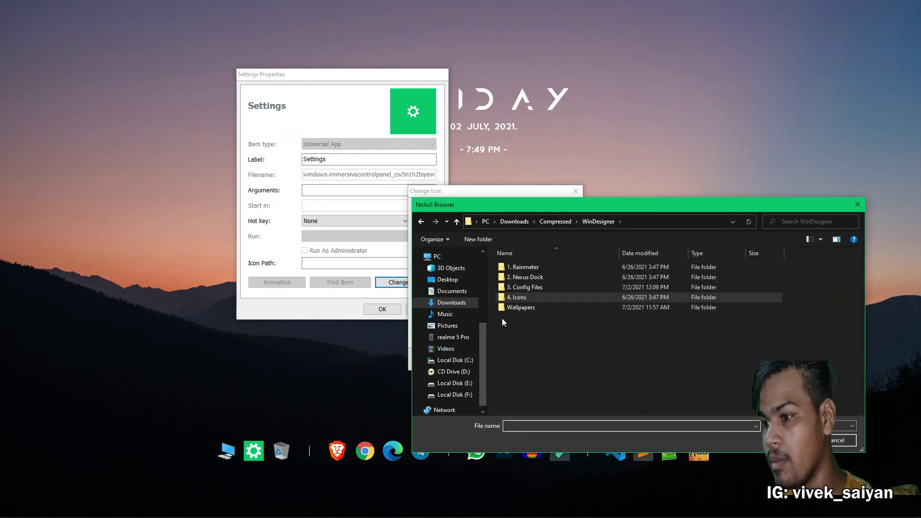
pyautogui.doubleClick(518, 296)
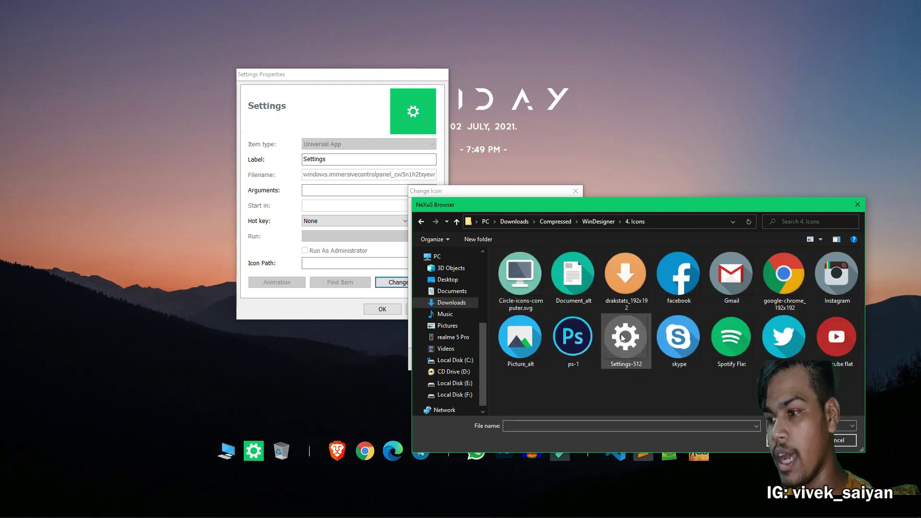
pyautogui.click(626, 348)
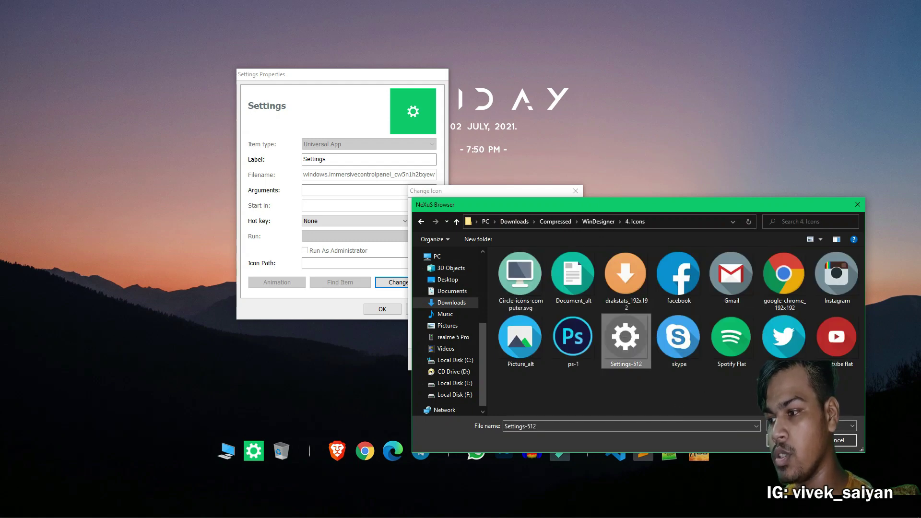
pyautogui.doubleClick(625, 341)
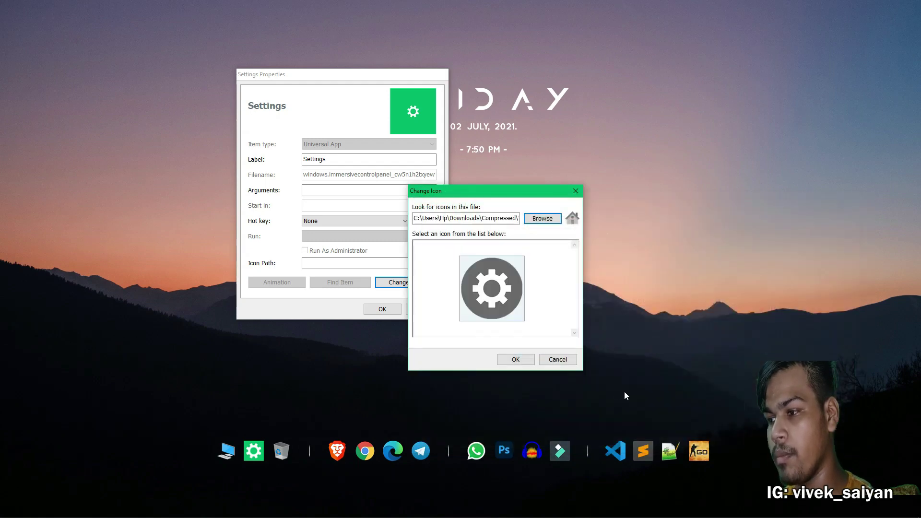
pyautogui.click(525, 359)
pyautogui.click(387, 309)
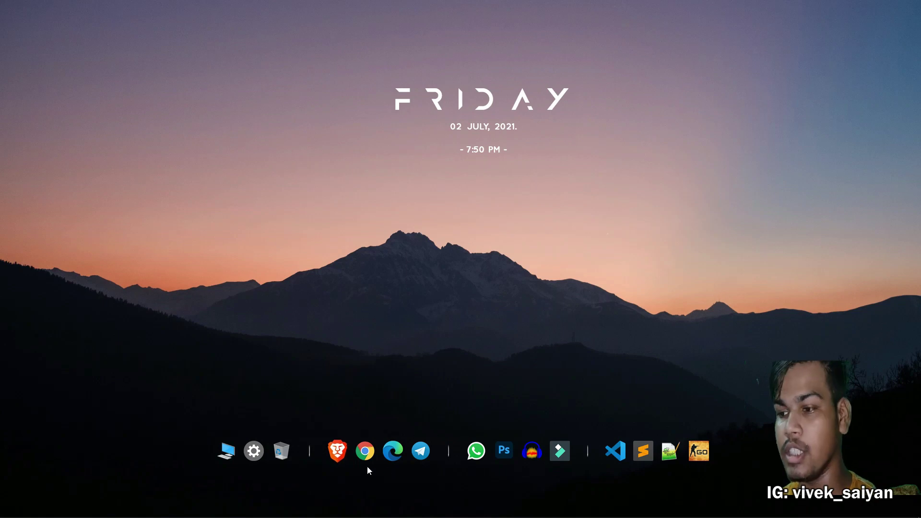
# - Change the dock's Adobe Photoshop 2021 item icon to ps-1 from the WinDesigner "4. Icons" folder
pyautogui.rightClick(504, 452)
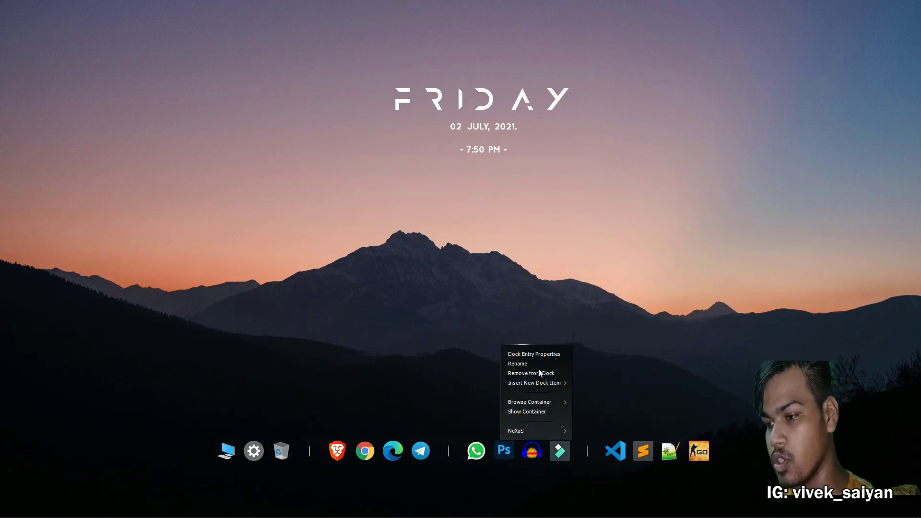
pyautogui.click(540, 355)
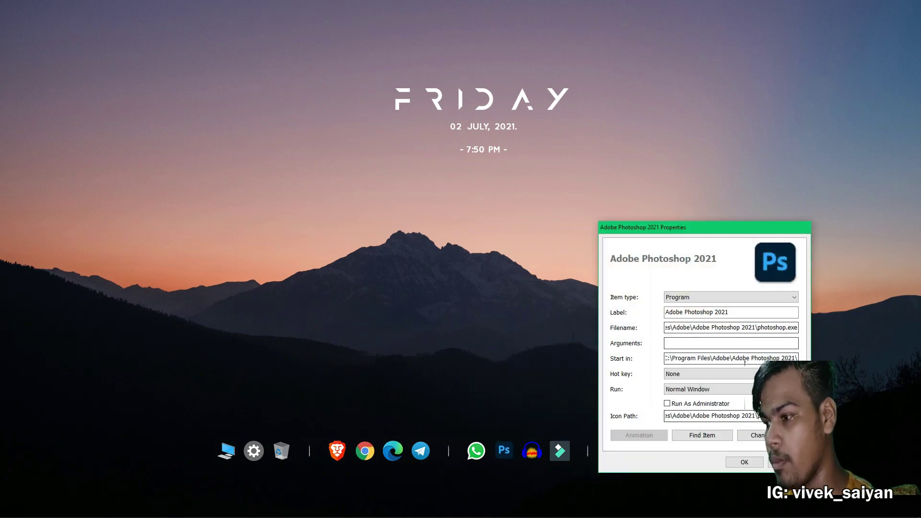
pyautogui.click(768, 435)
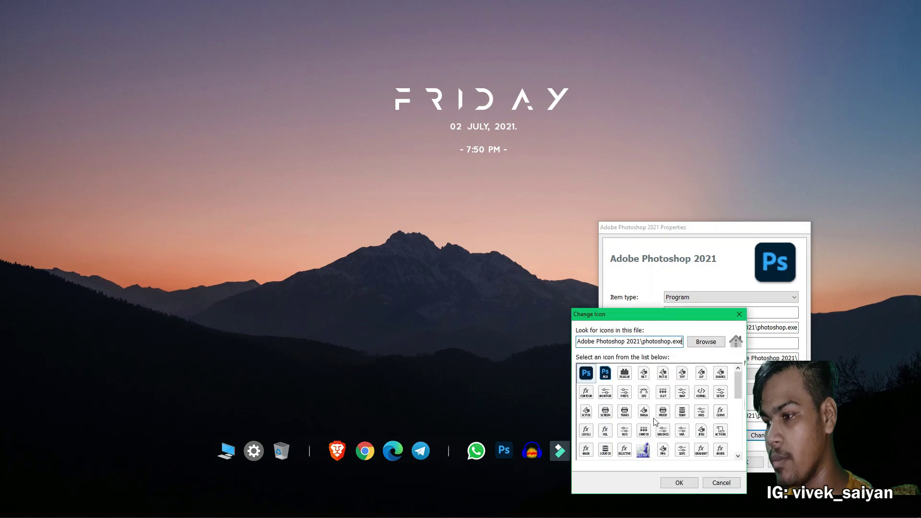
pyautogui.click(706, 341)
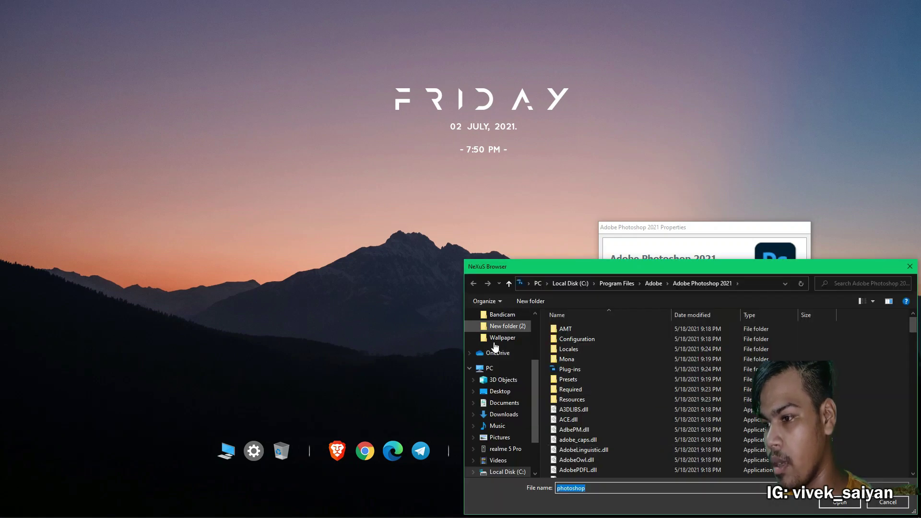
pyautogui.scroll(2, 496, 348)
pyautogui.click(504, 314)
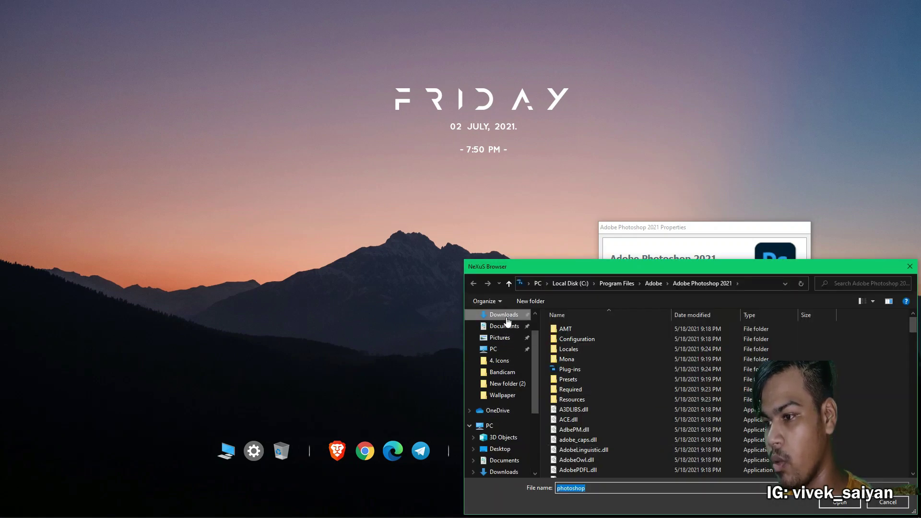
pyautogui.doubleClick(581, 341)
pyautogui.doubleClick(577, 358)
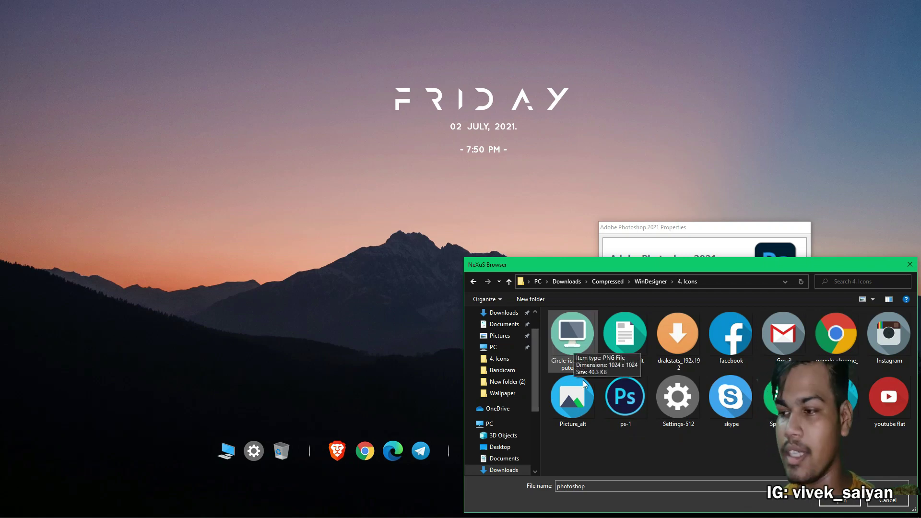
pyautogui.click(626, 401)
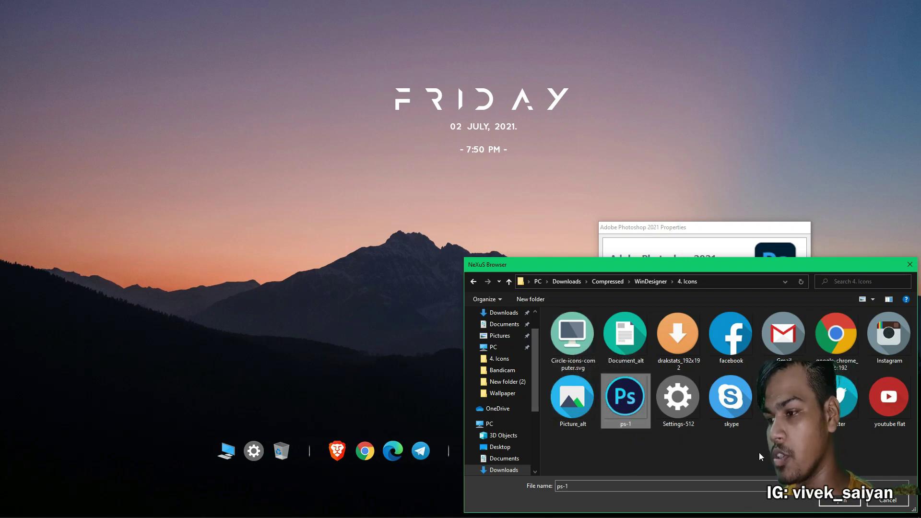
pyautogui.click(839, 501)
pyautogui.click(681, 479)
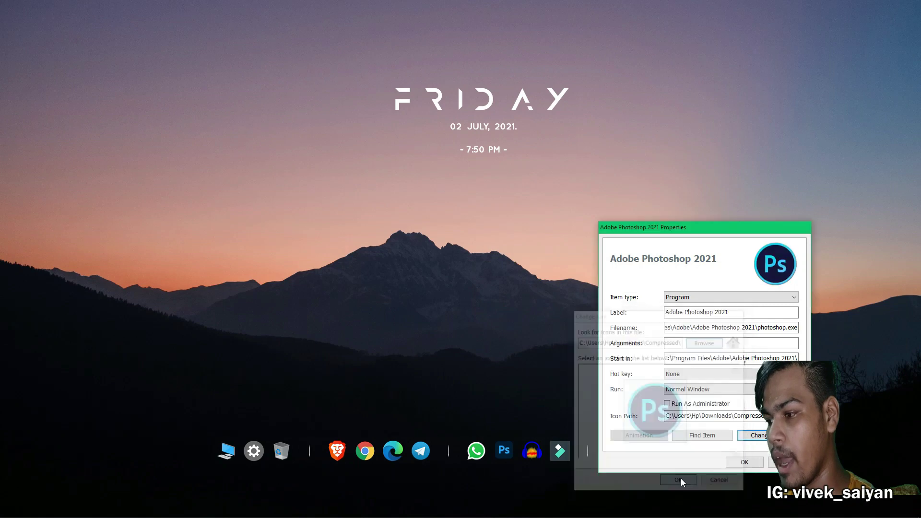
pyautogui.click(744, 462)
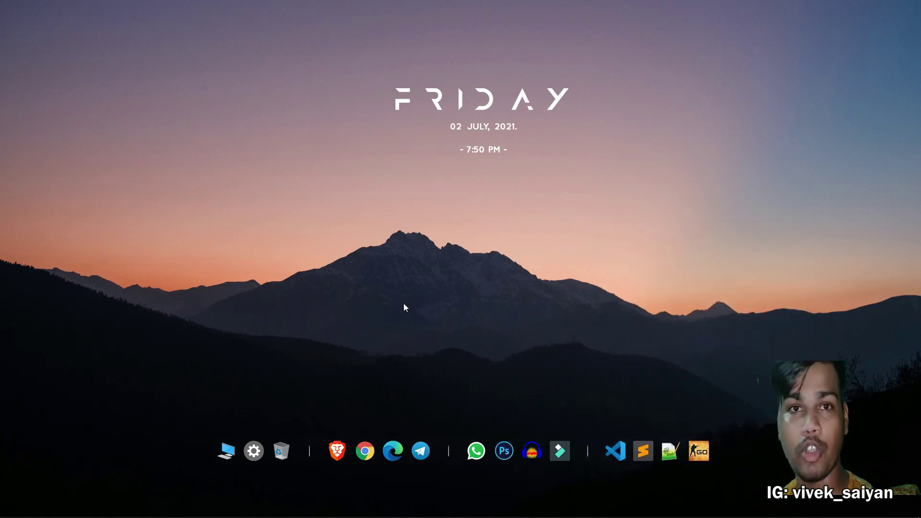
pyautogui.rightClick(460, 224)
pyautogui.click(485, 255)
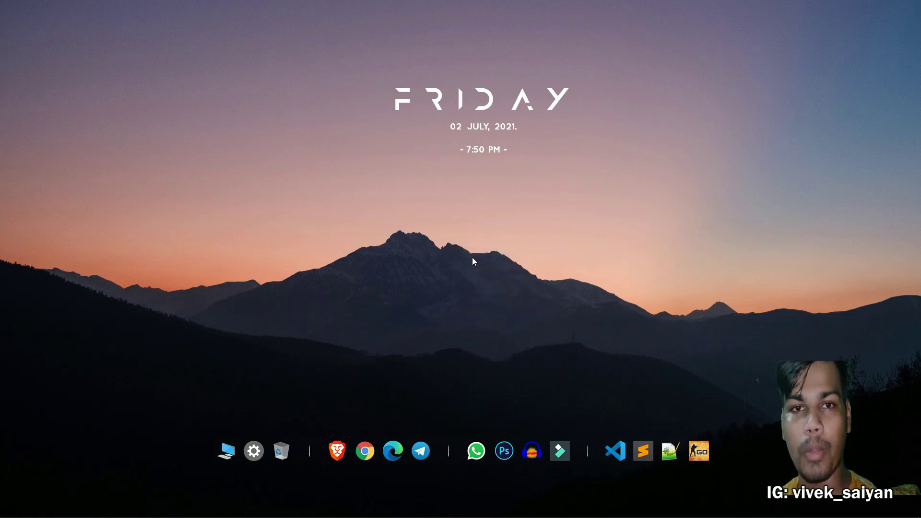
pyautogui.rightClick(479, 228)
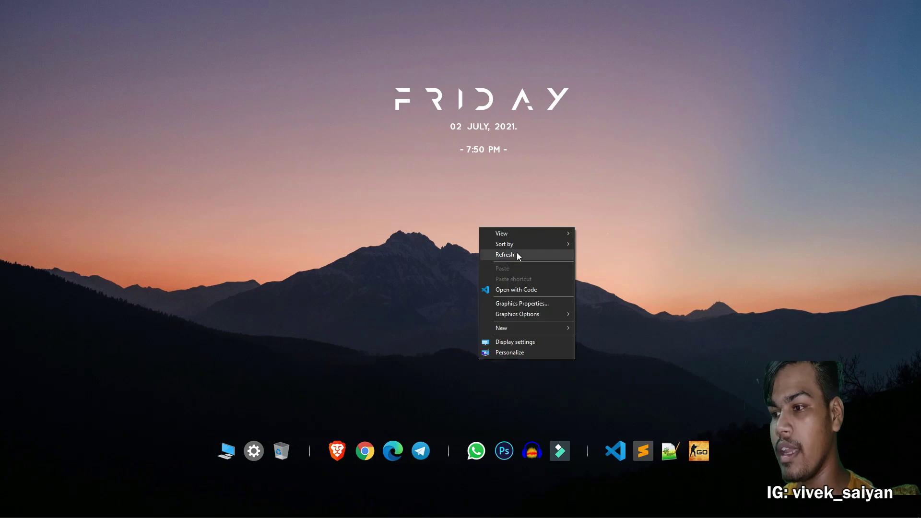
pyautogui.click(517, 253)
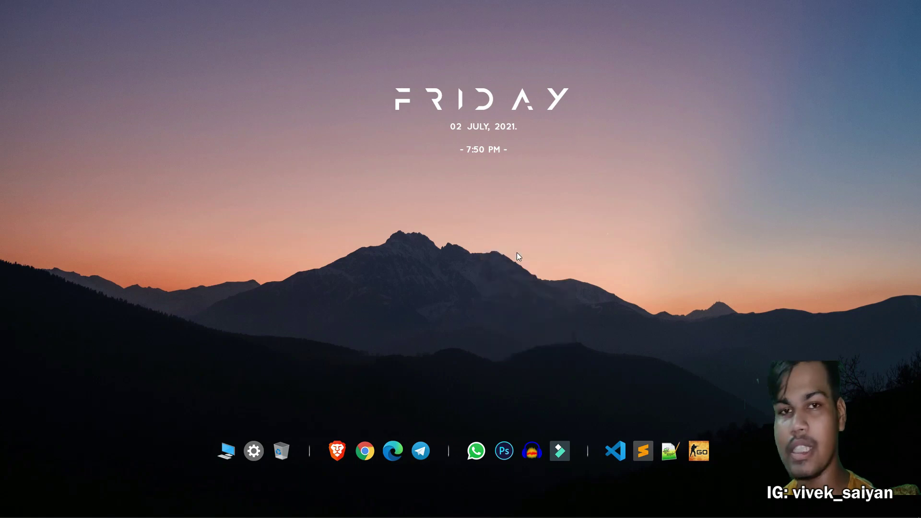
pyautogui.rightClick(451, 201)
pyautogui.click(491, 229)
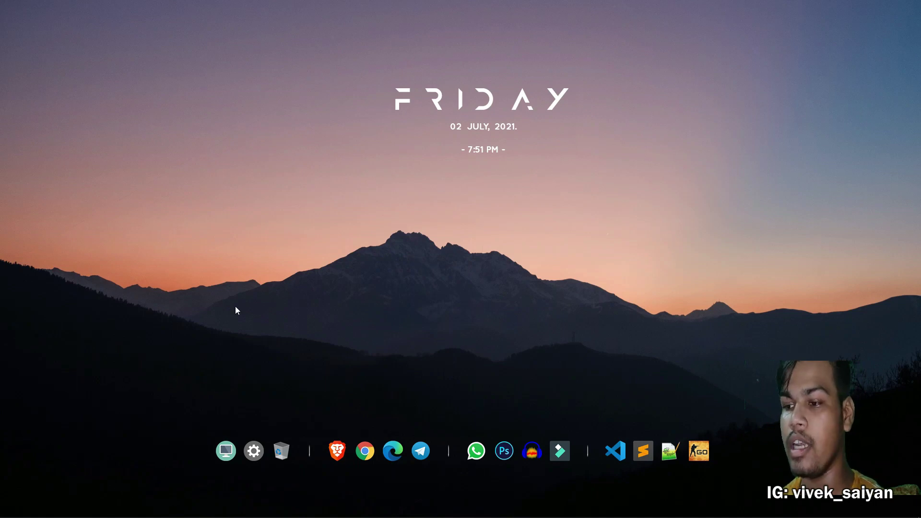
pyautogui.rightClick(232, 186)
pyautogui.click(277, 217)
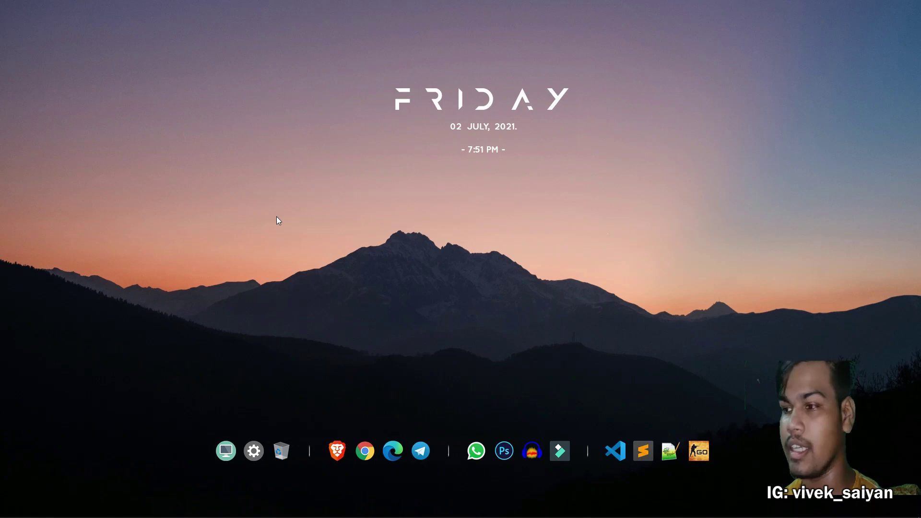